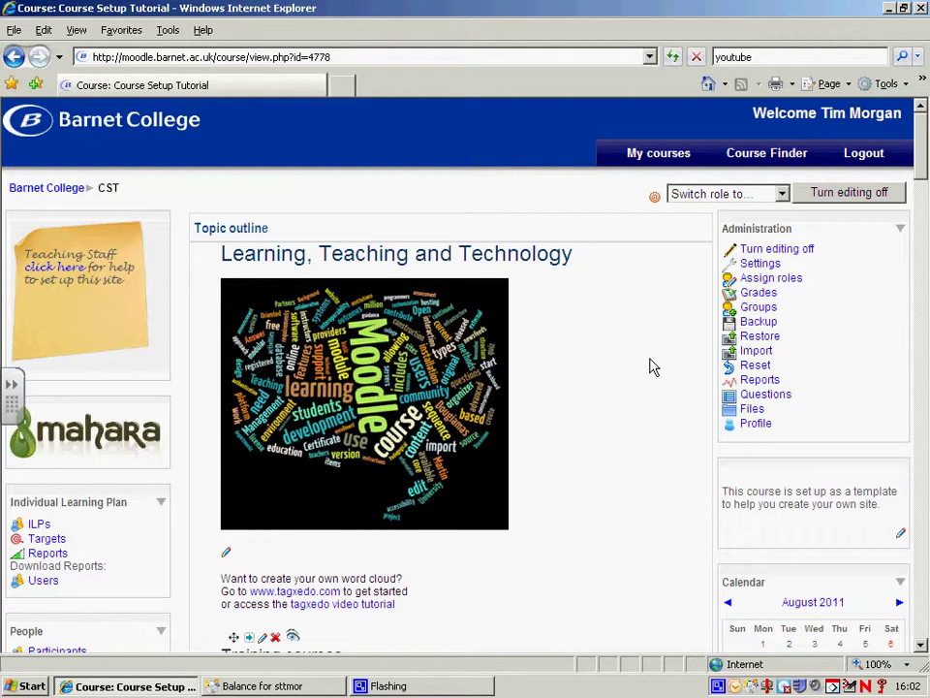
Step: In the course Files area, add a new folder named 'images' under Tim
left_click(753, 411)
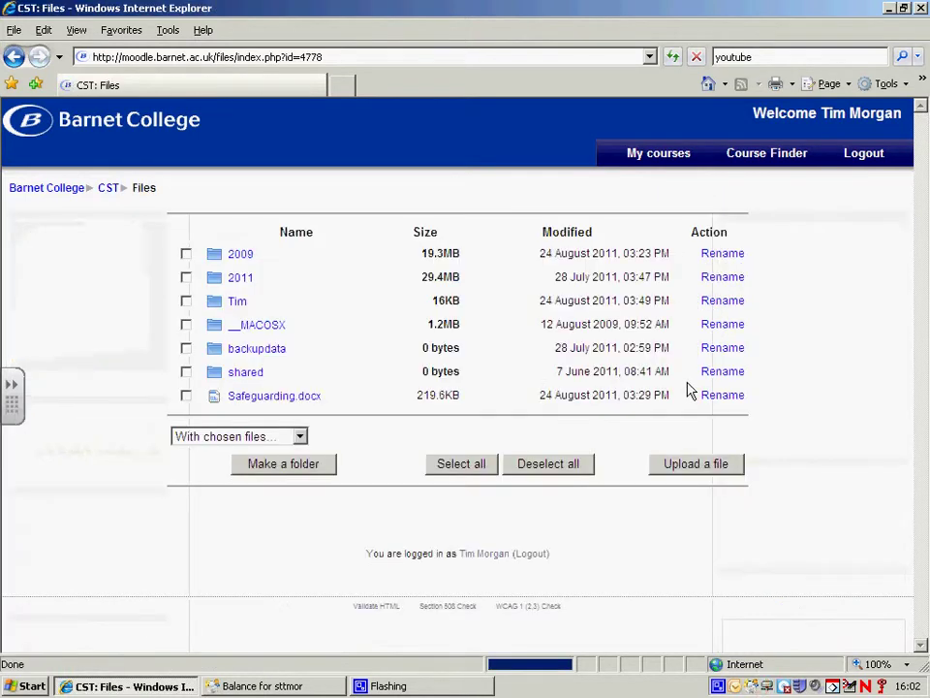
left_click(238, 304)
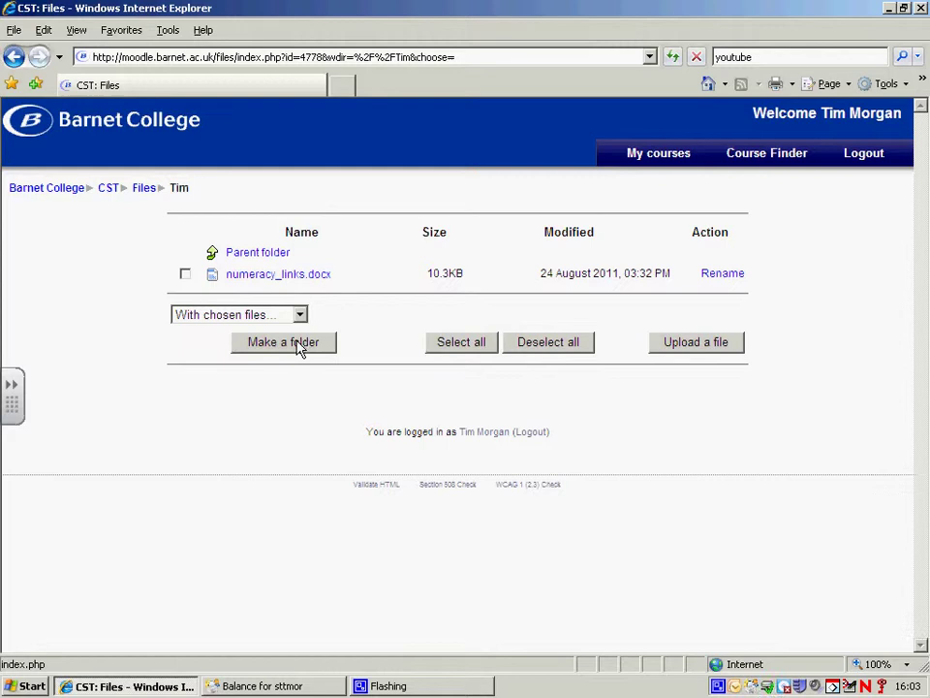
left_click(298, 347)
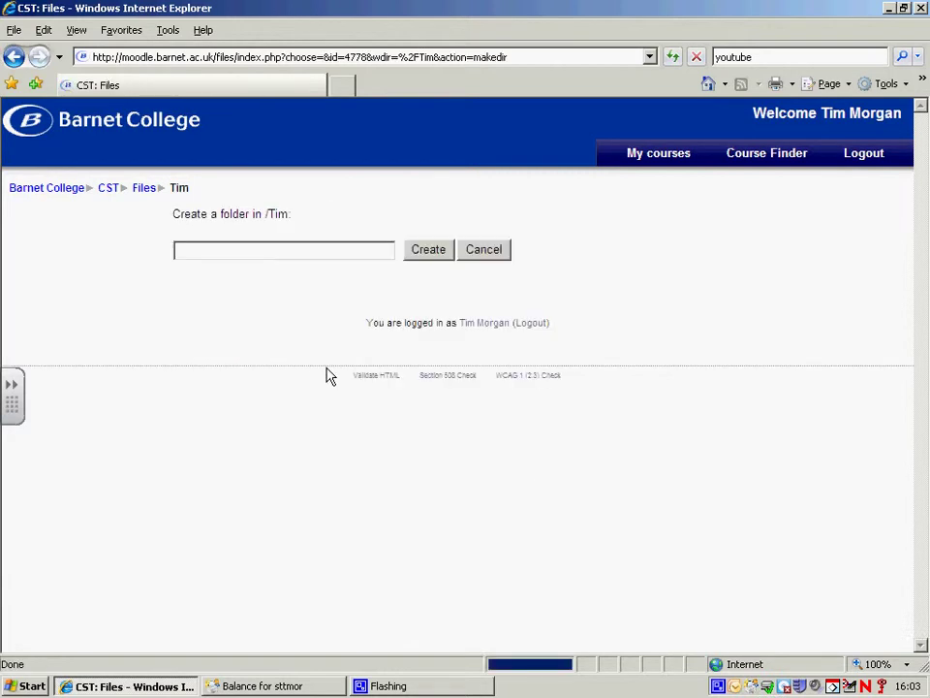
left_click(228, 245)
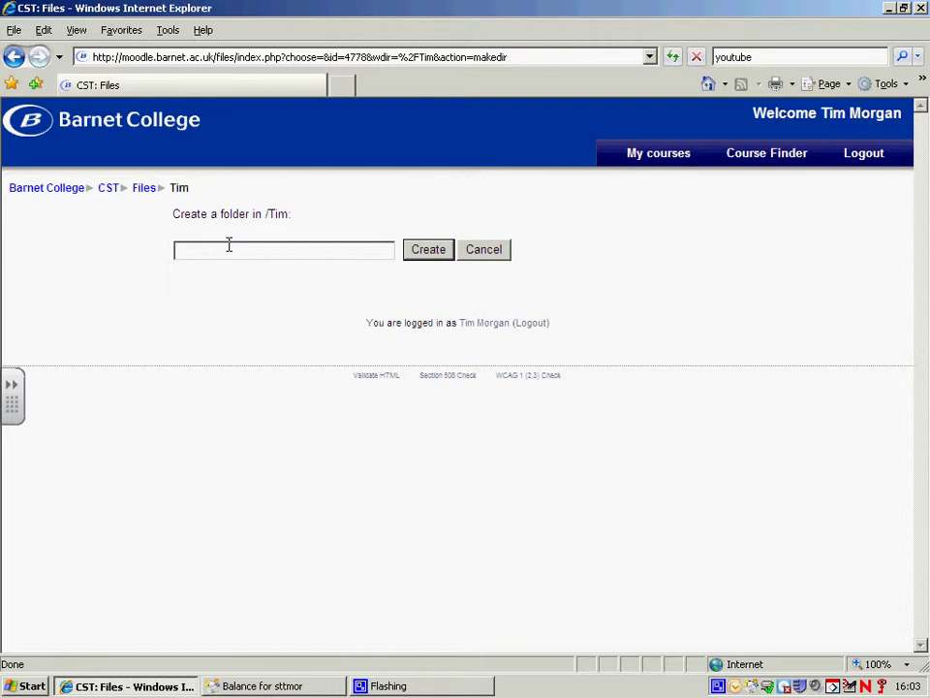
type("image")
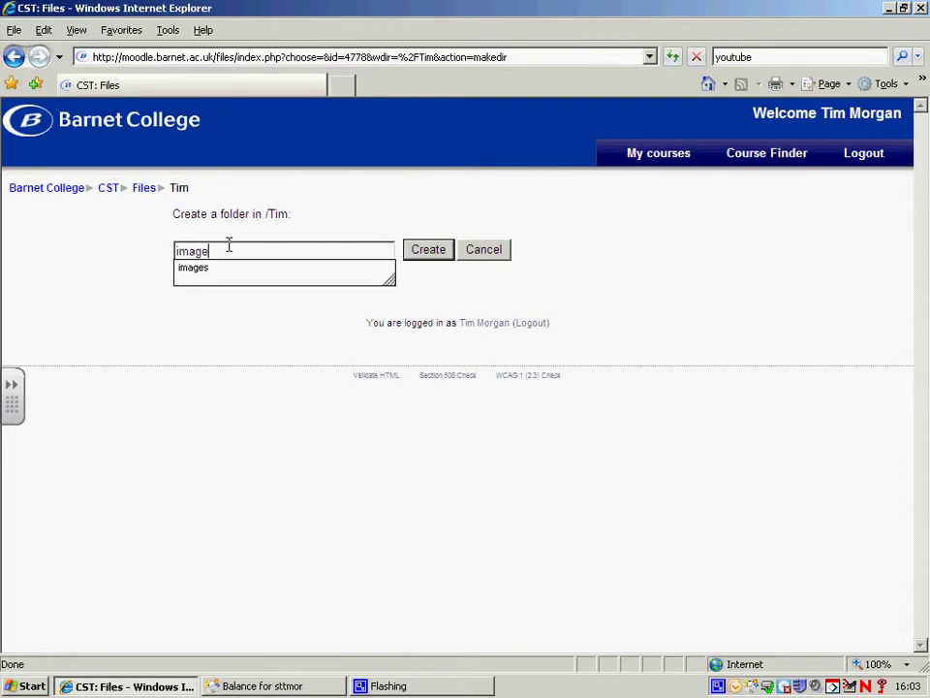
type("s")
left_click(441, 249)
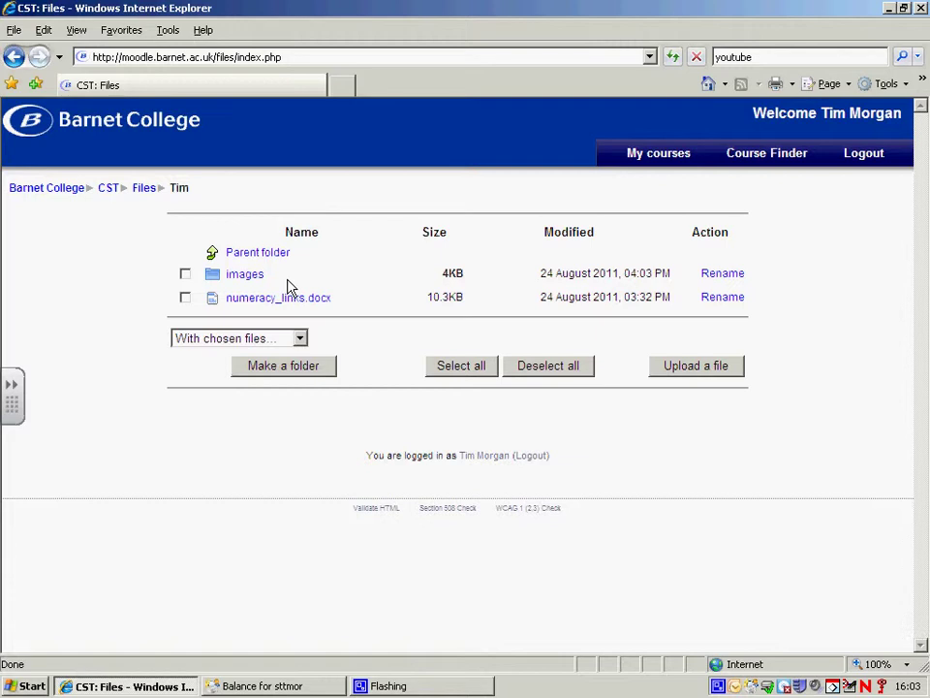
Step: Upload iphone.jpg from the Desktop into the Tim/images folder
left_click(250, 278)
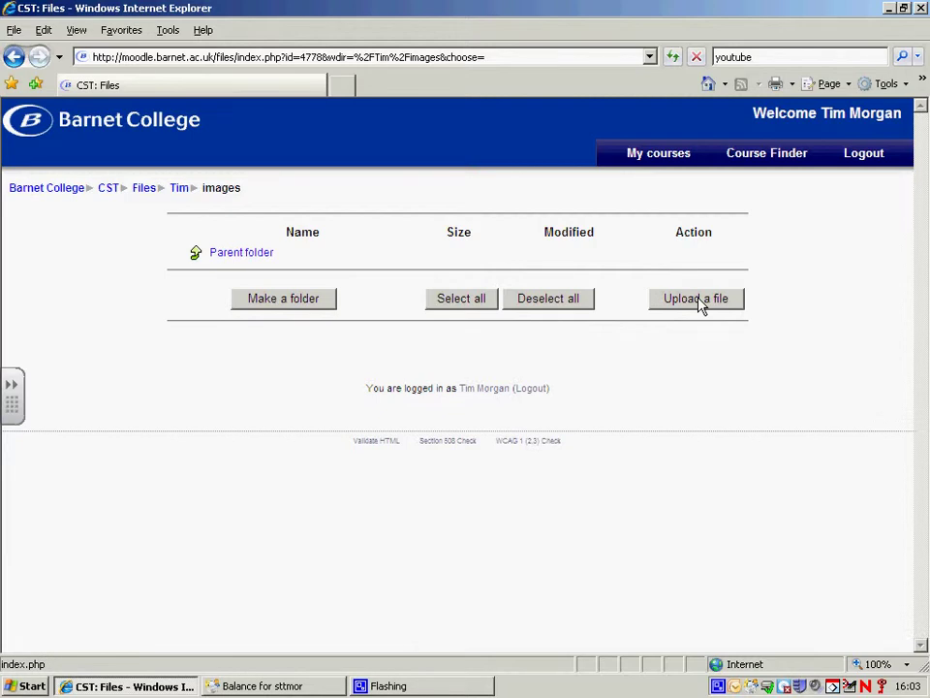
left_click(700, 301)
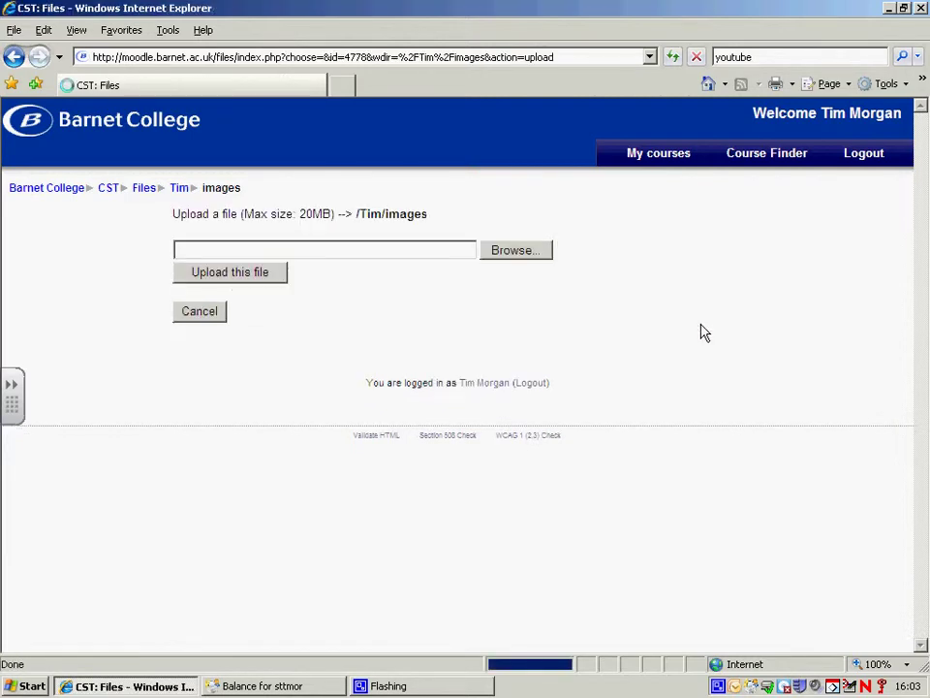
left_click(505, 255)
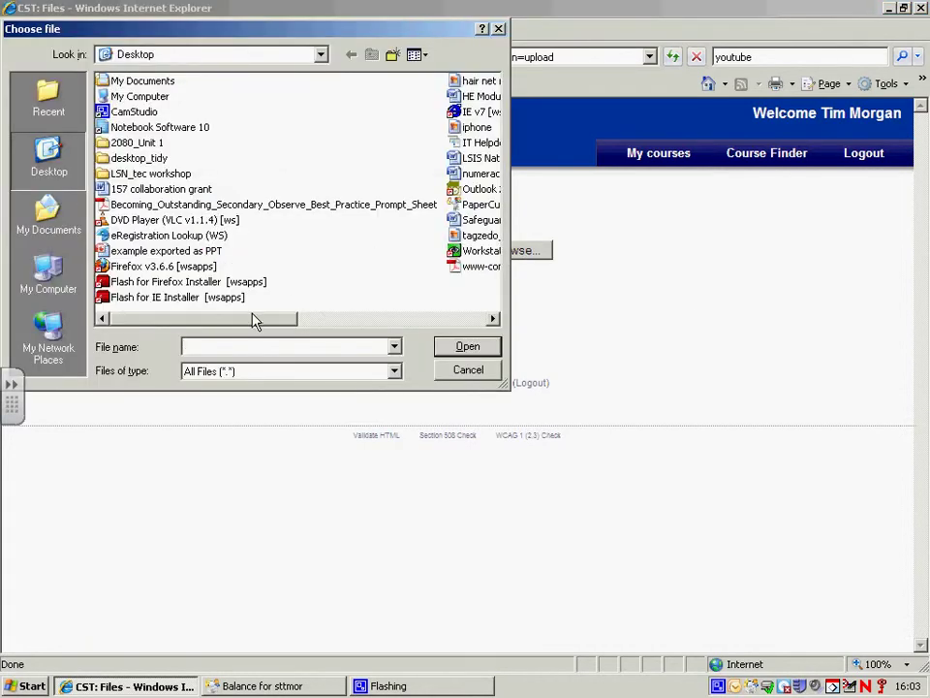
left_click_drag(253, 320, 397, 321)
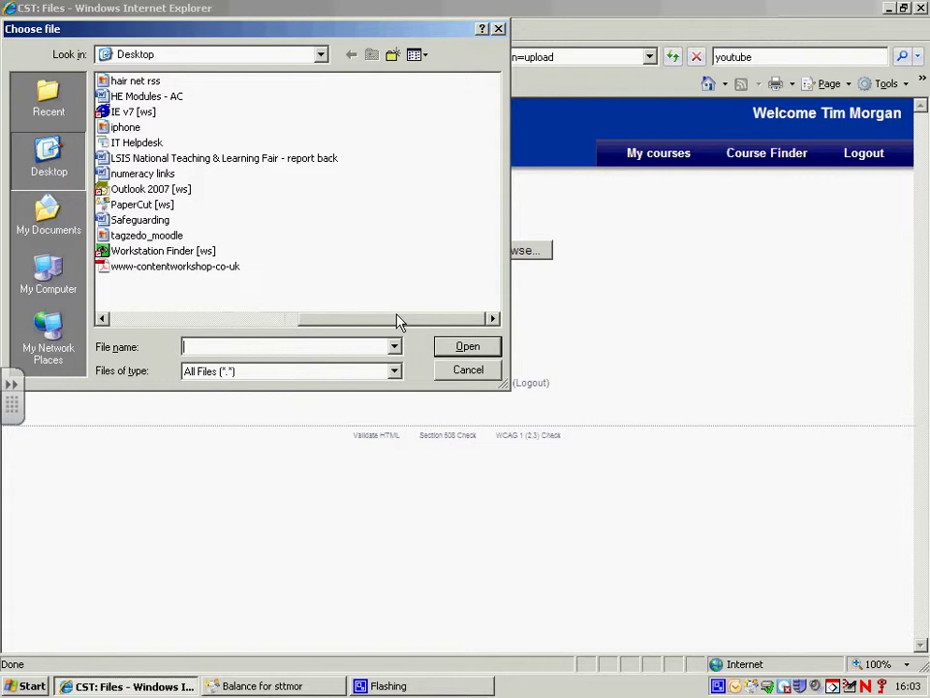
left_click(109, 127)
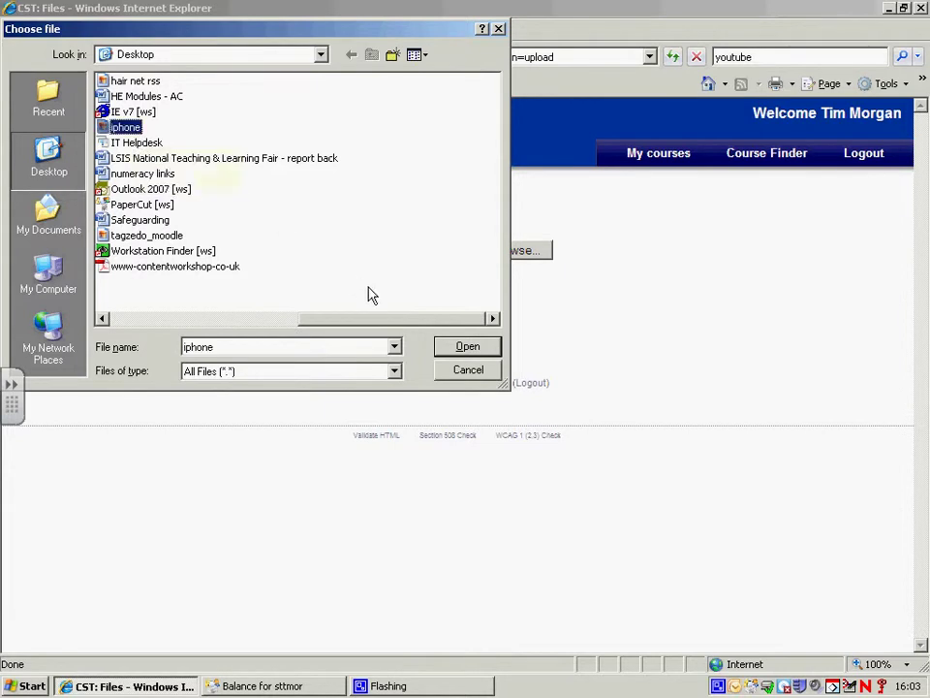
left_click(468, 346)
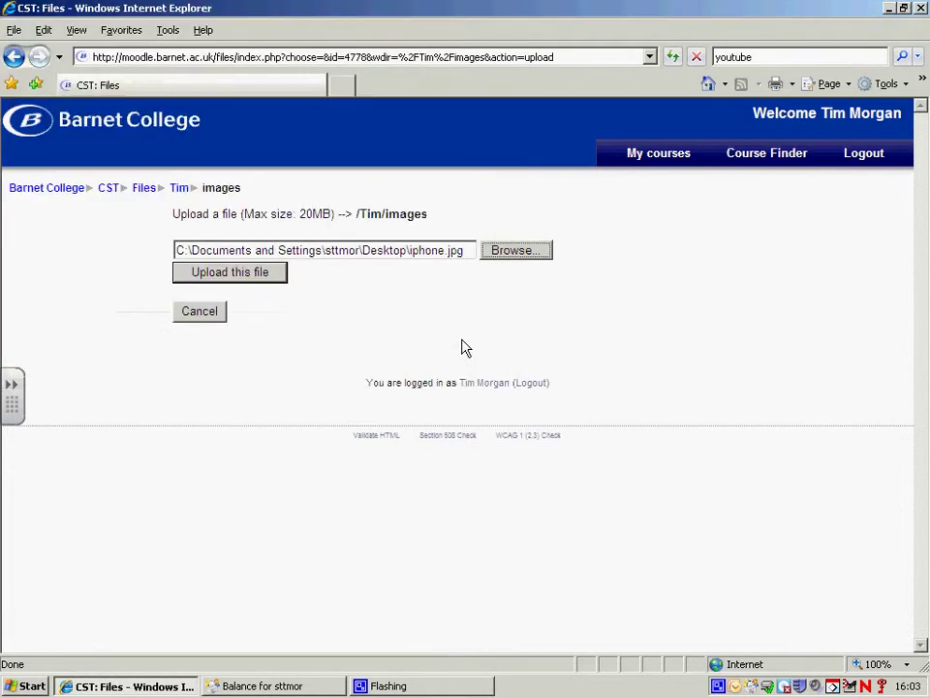
left_click(248, 277)
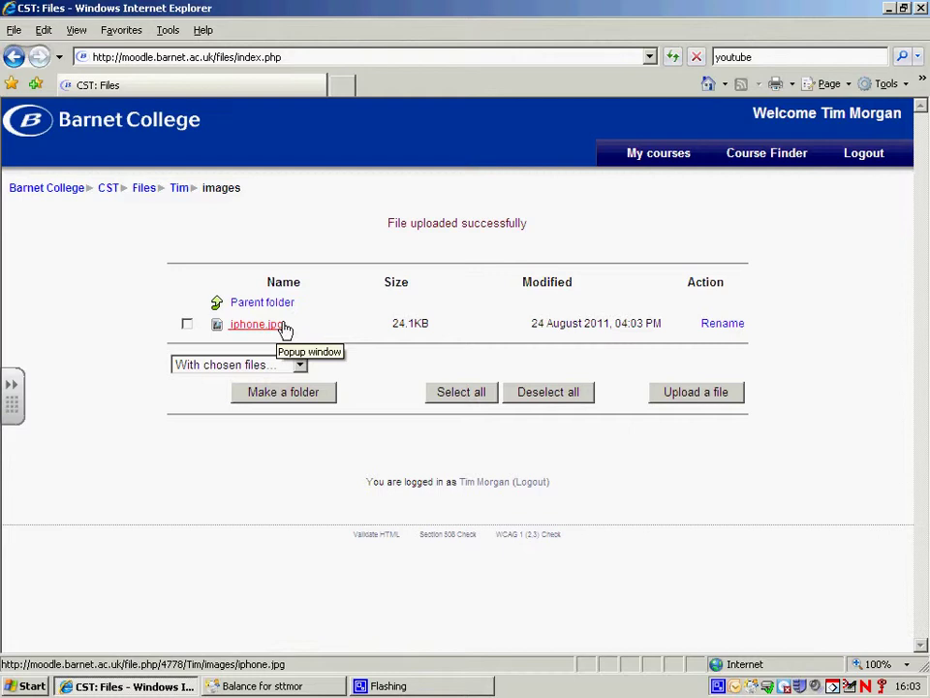
Step: Go back to the CST course page and open the Add a resource list under Training courses
left_click(112, 189)
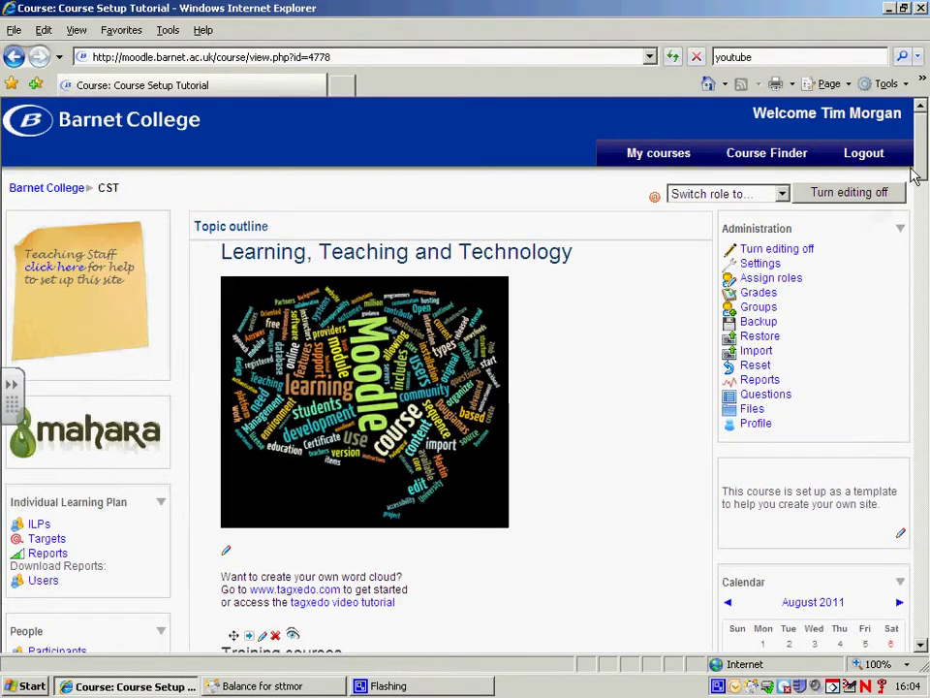
left_click_drag(922, 153, 921, 184)
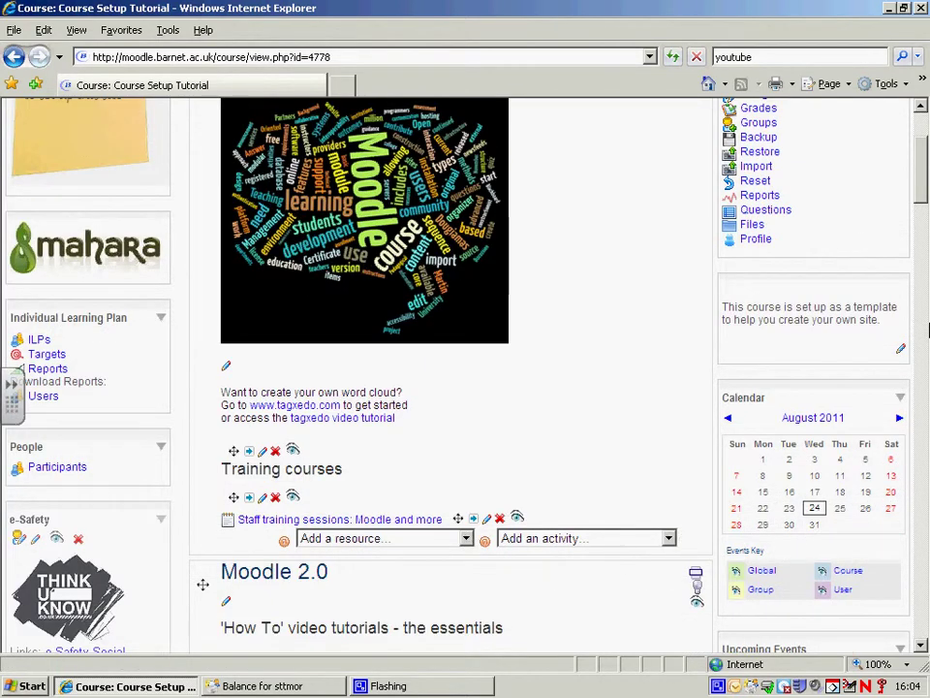
left_click_drag(925, 193, 785, 259)
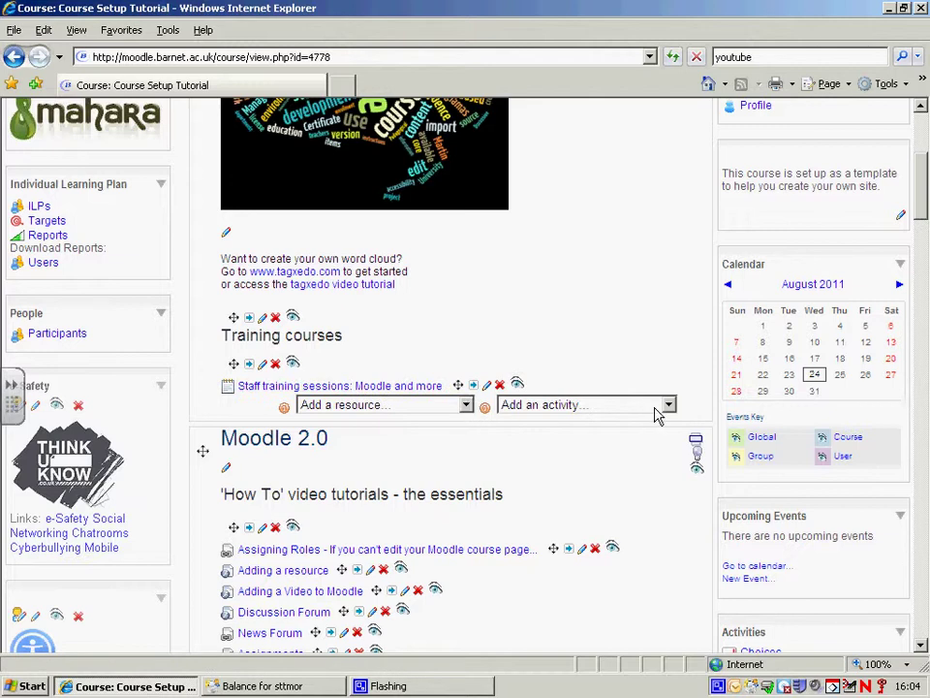
left_click(466, 405)
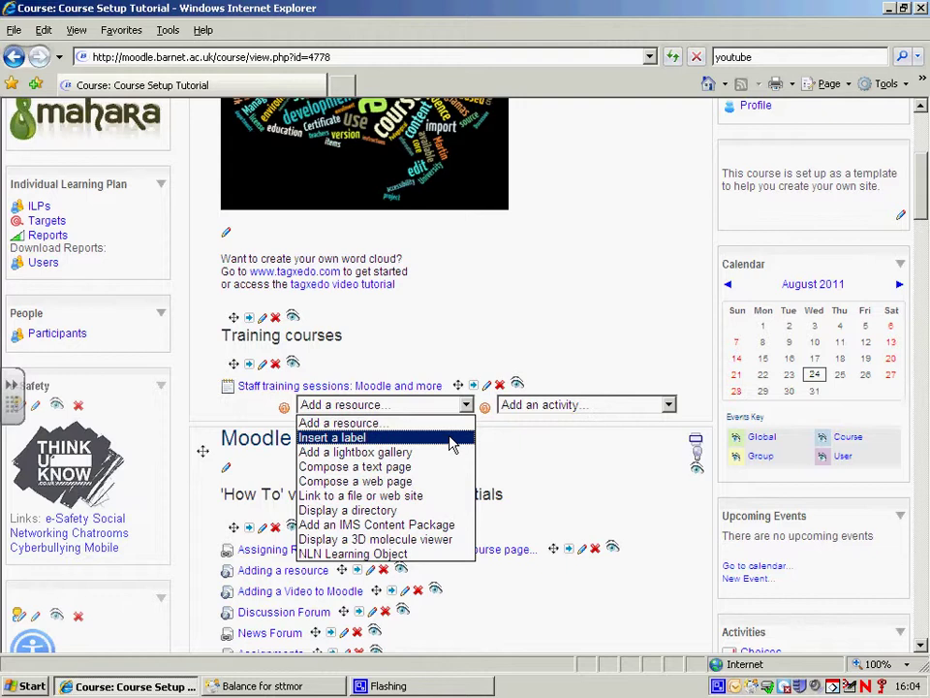
Step: Create a new label and insert iphone.jpg from Tim/images with alt text 'iPhone'
left_click(452, 438)
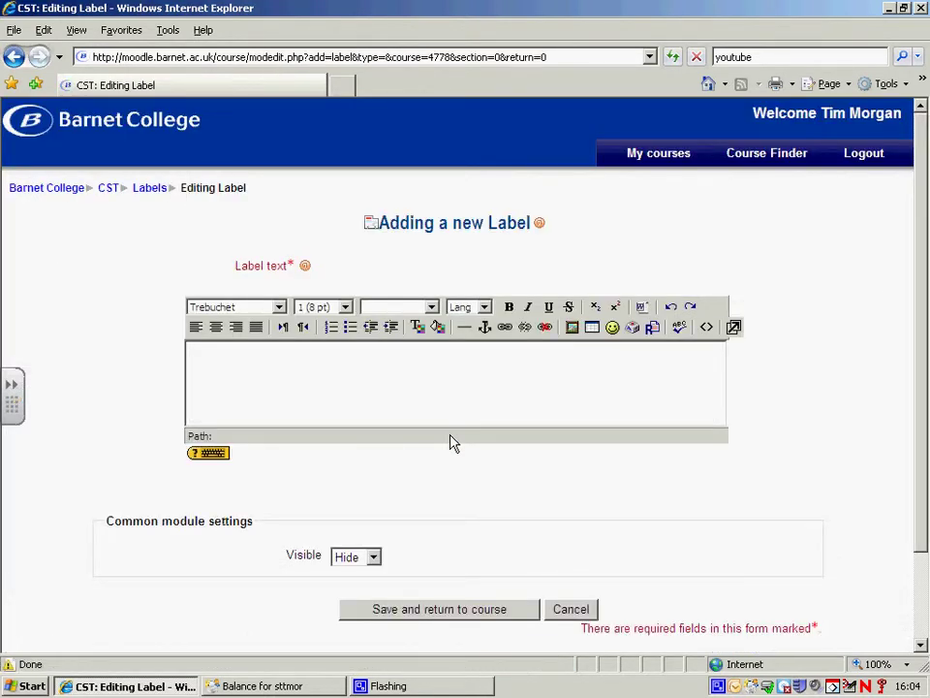
left_click(218, 360)
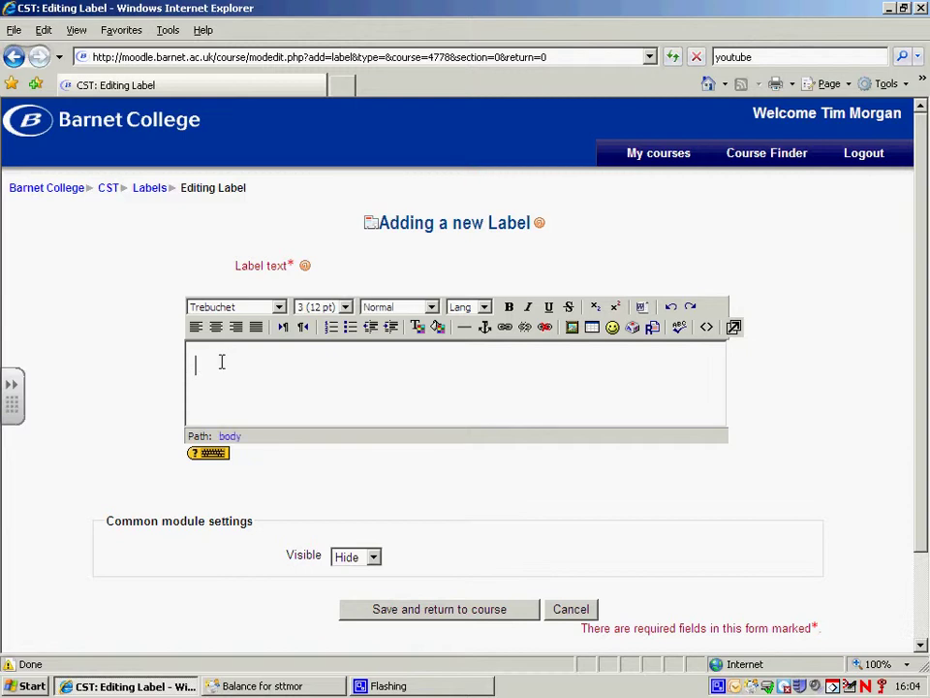
left_click(573, 329)
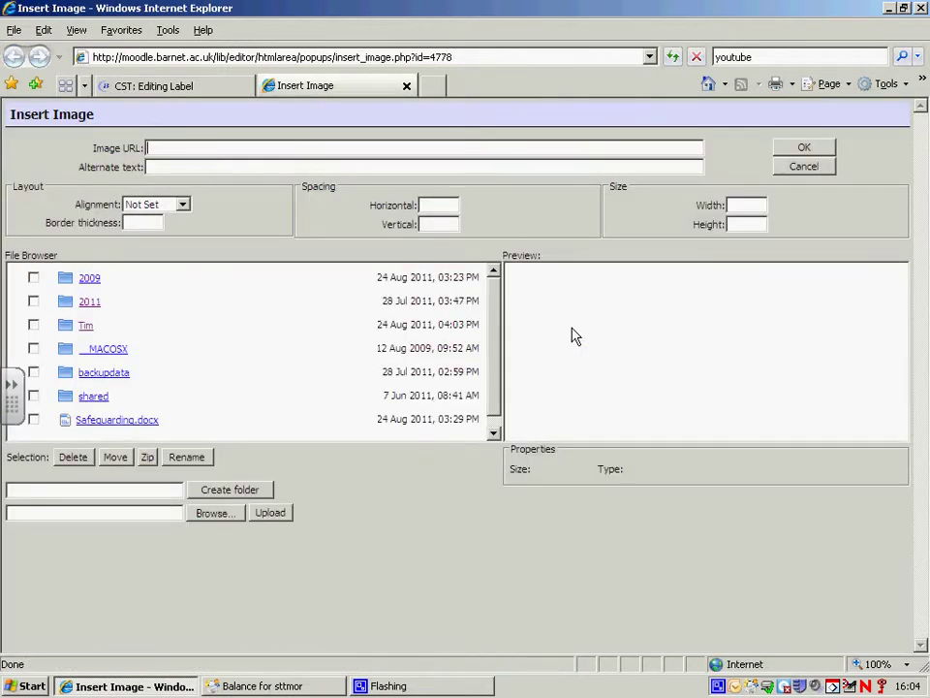
left_click(88, 326)
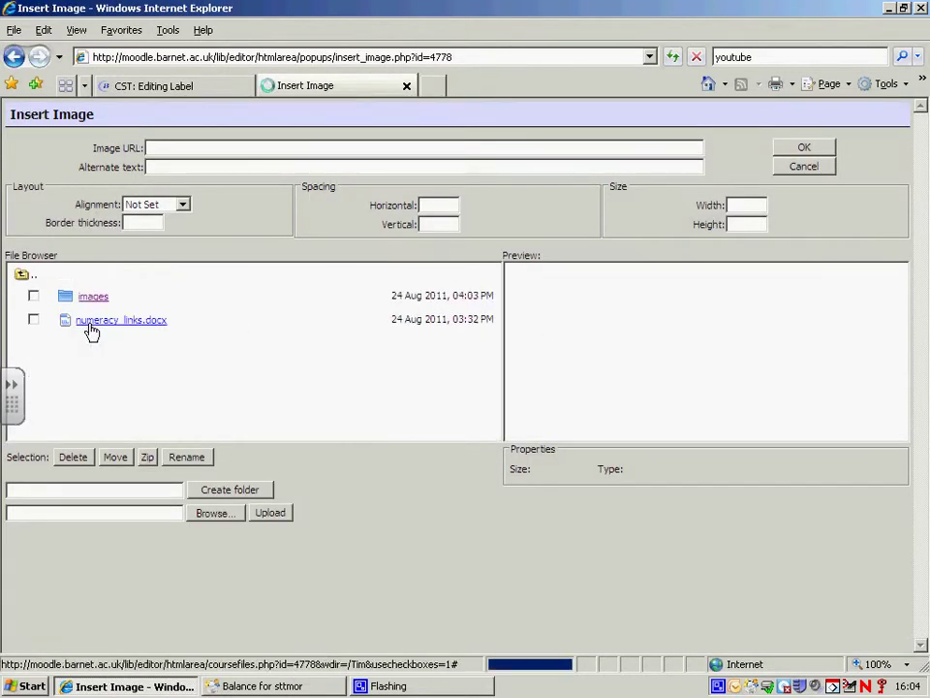
left_click(92, 298)
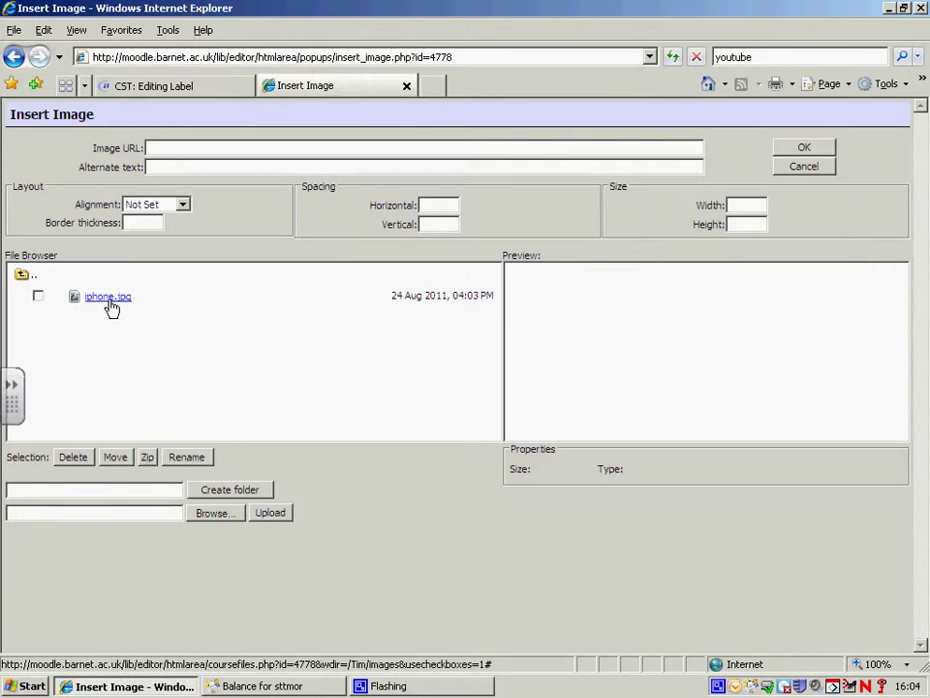
left_click(111, 301)
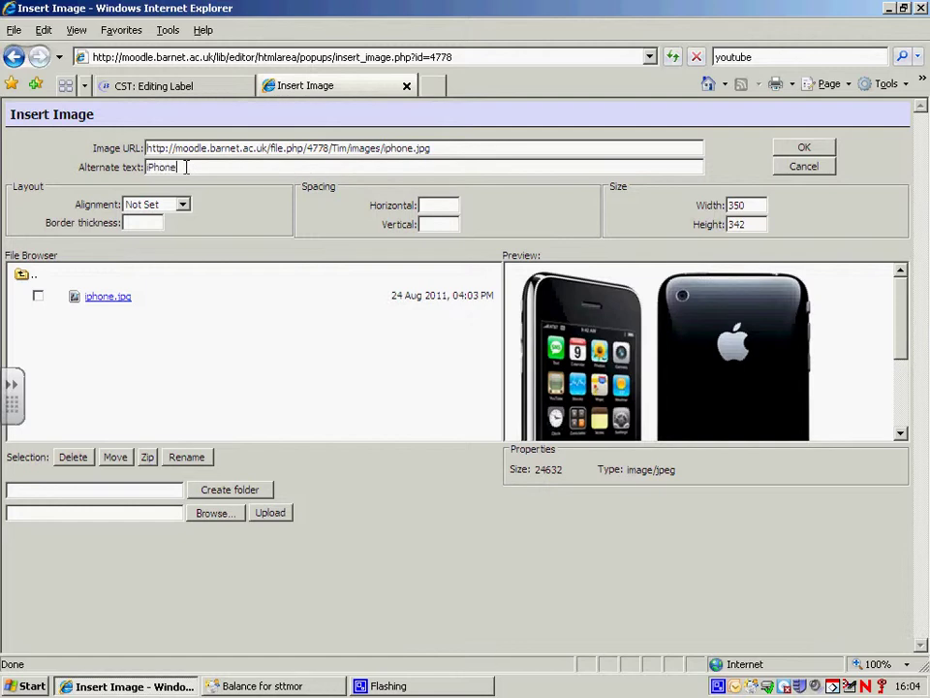
left_click(806, 147)
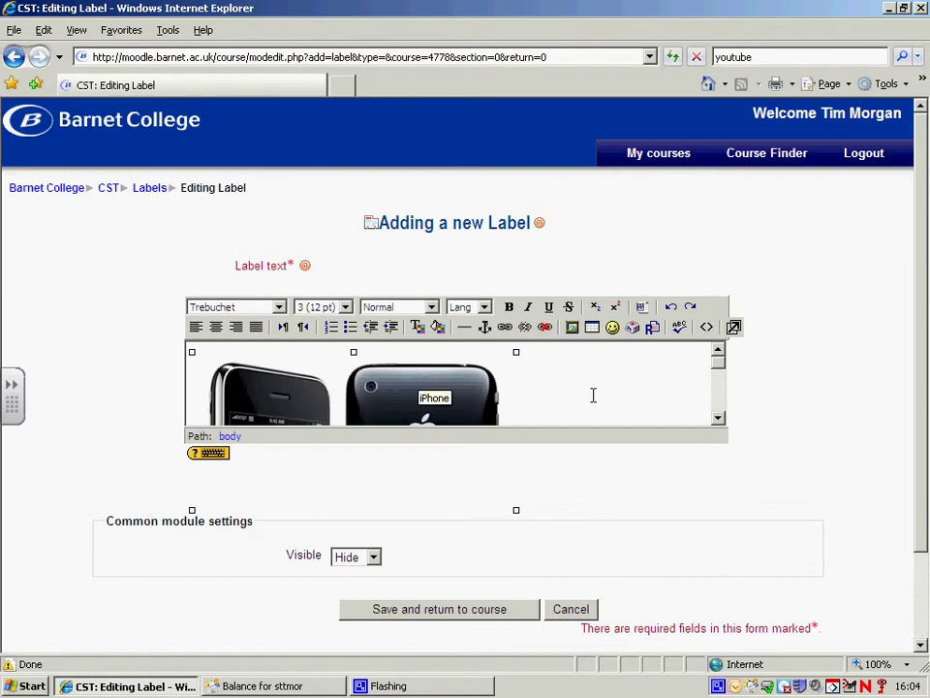
Step: Save the label and scroll to the iPhone picture under Training courses
left_click_drag(924, 247, 847, 378)
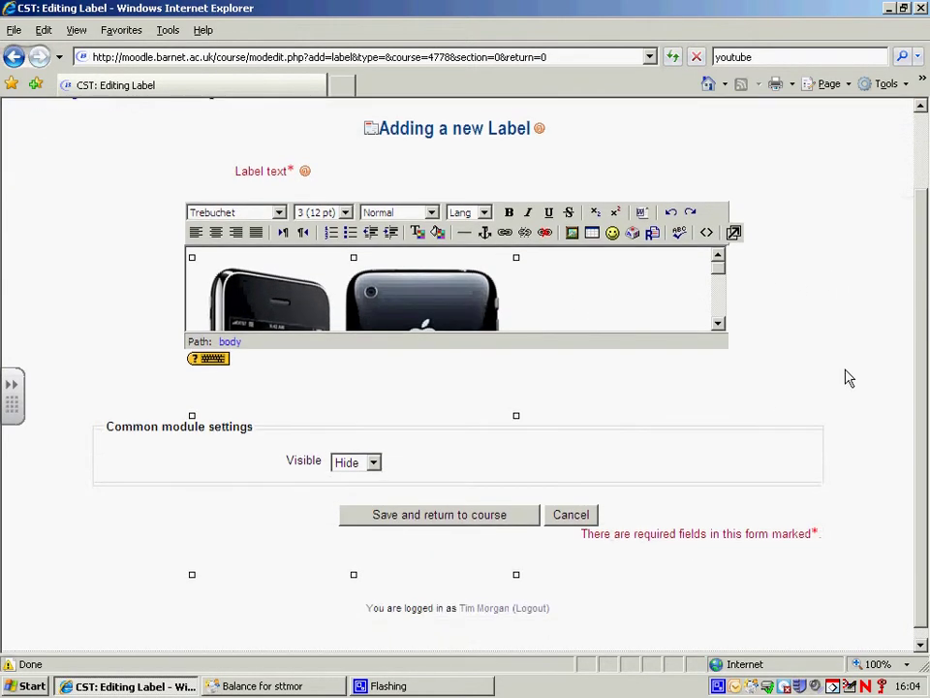
left_click(424, 521)
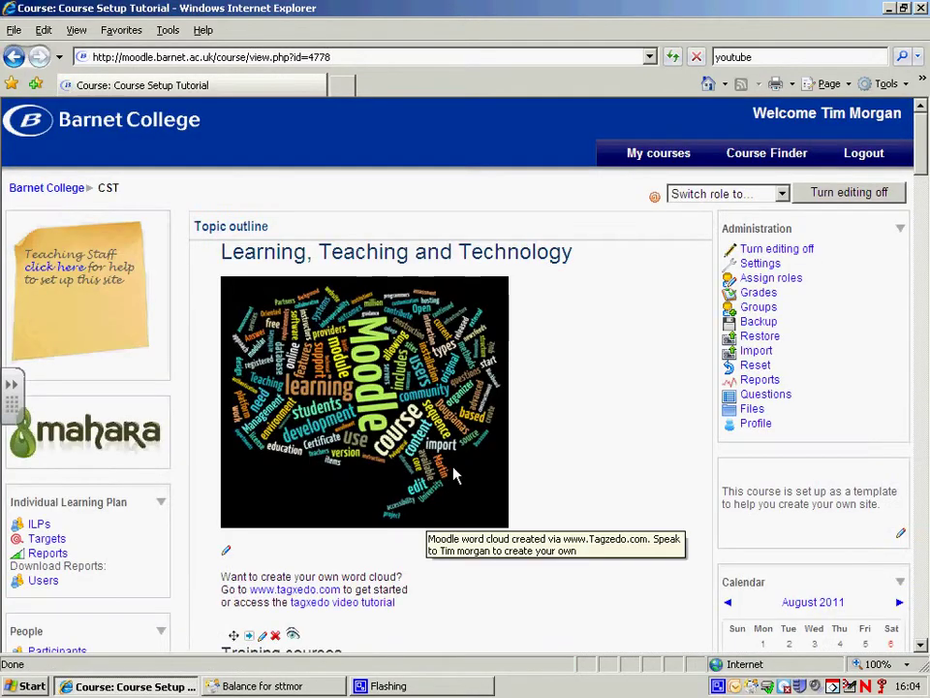
scroll(436, 519, "down", 5)
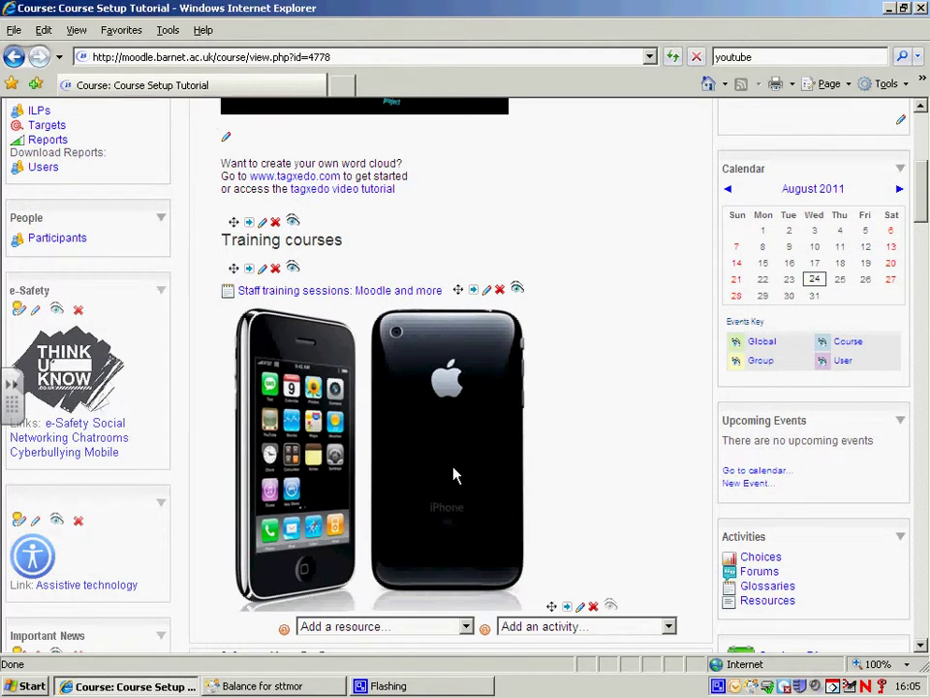
Step: Reopen the iPhone label and drag the picture's corner handle inward to shrink it
left_click(580, 606)
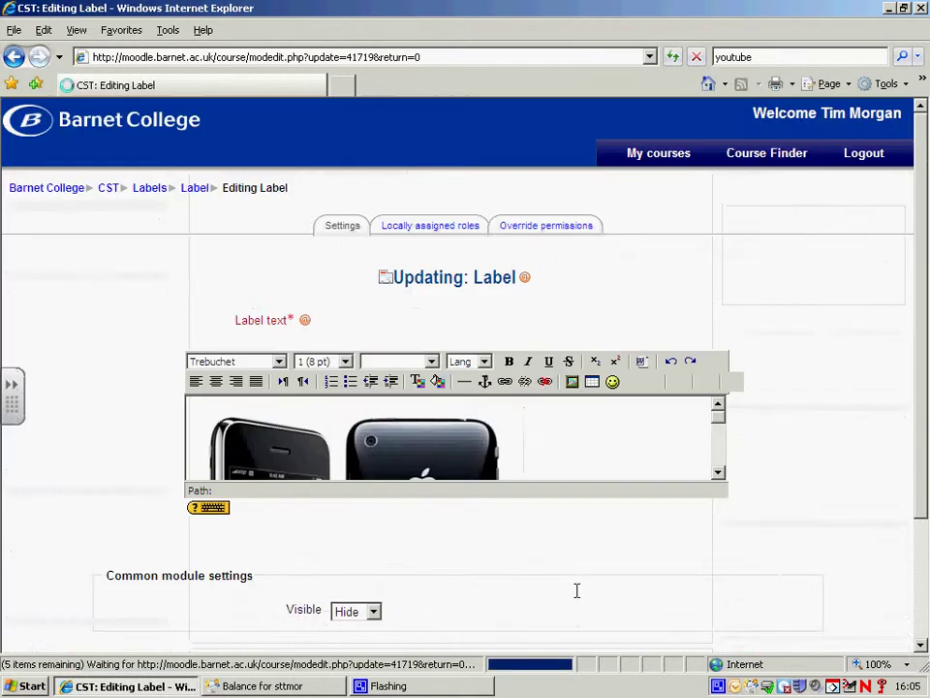
left_click(464, 442)
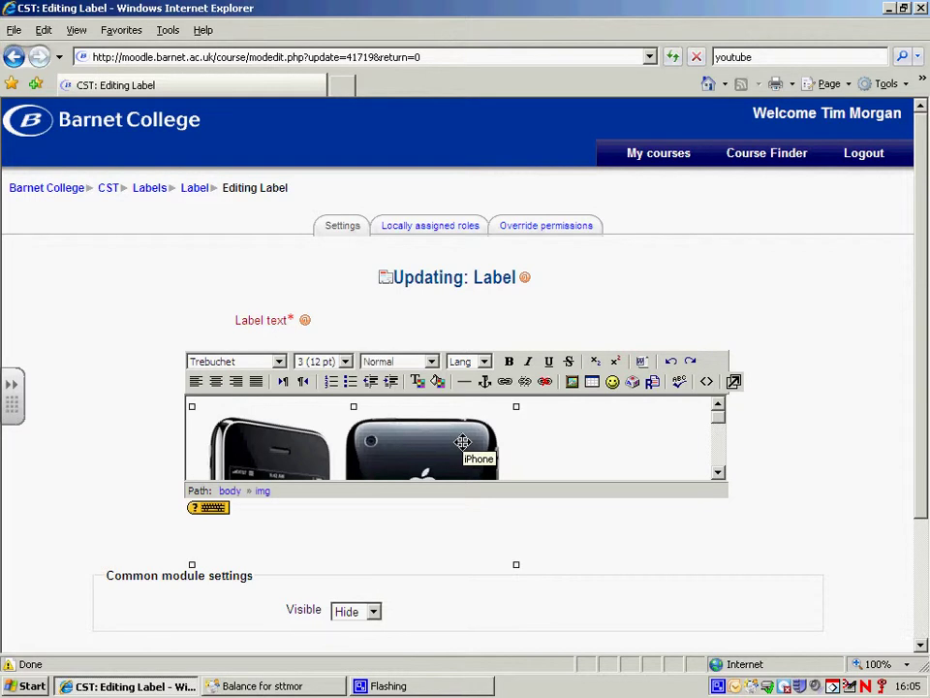
scroll(537, 438, "down", 2)
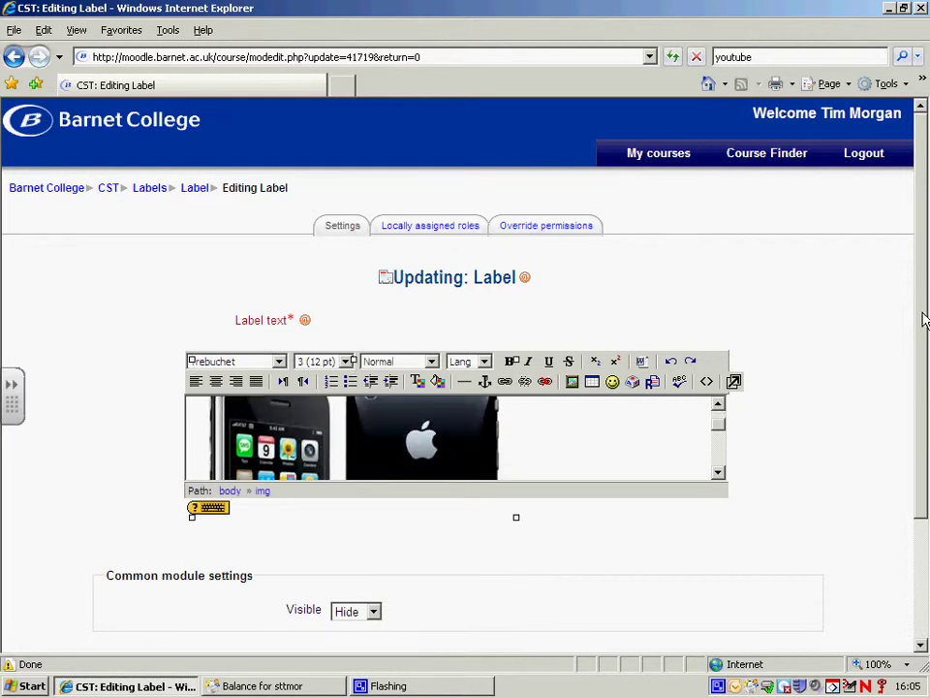
left_click_drag(923, 320, 919, 386)
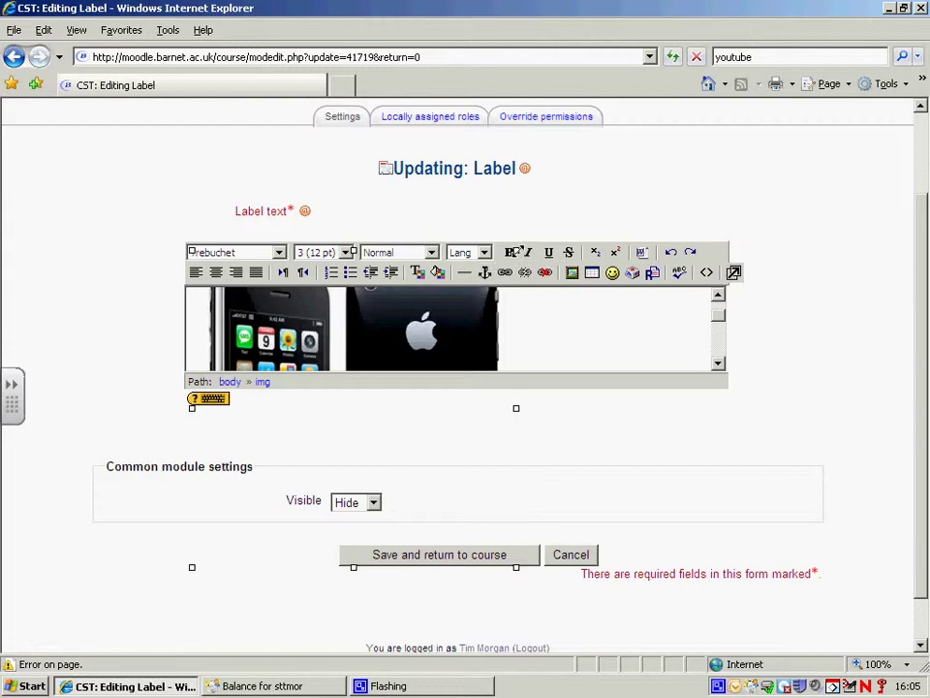
left_click_drag(502, 266, 382, 345)
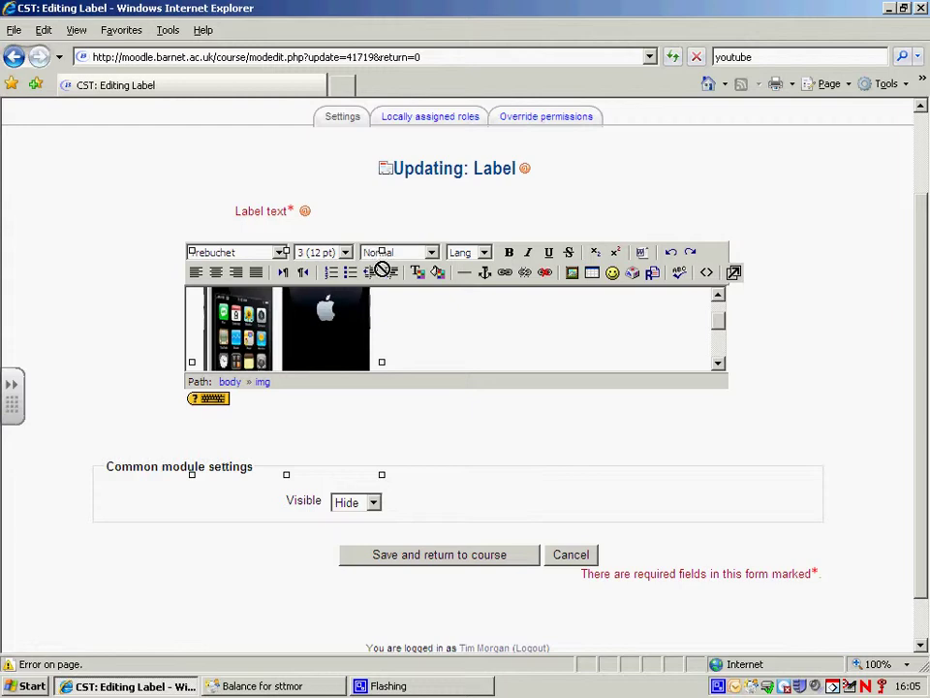
Step: Save the resized label, check it on the course page, and reopen it for editing
left_click(447, 561)
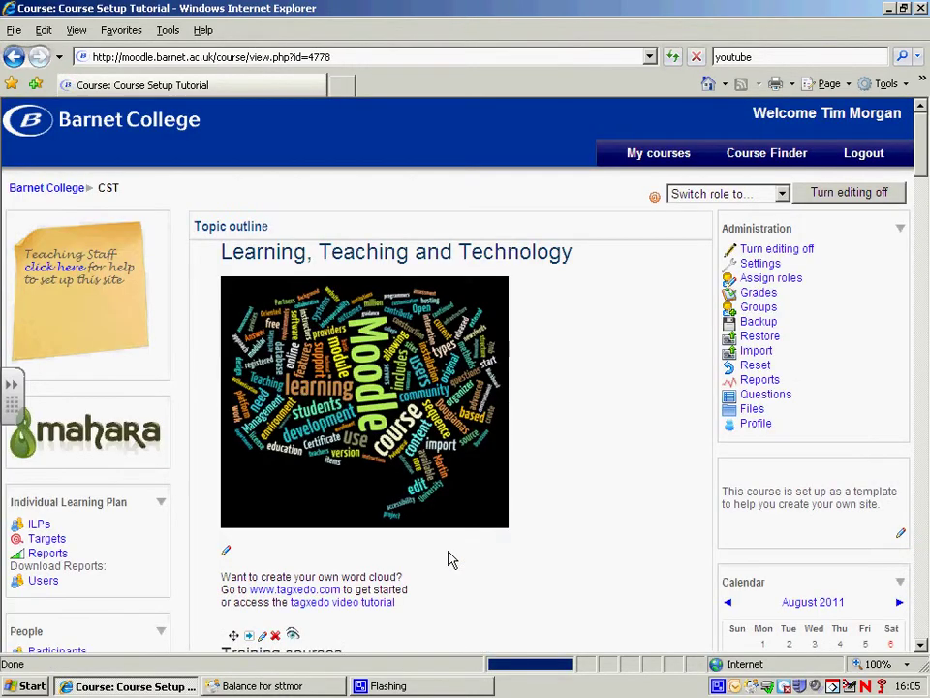
scroll(448, 560, "down", 3)
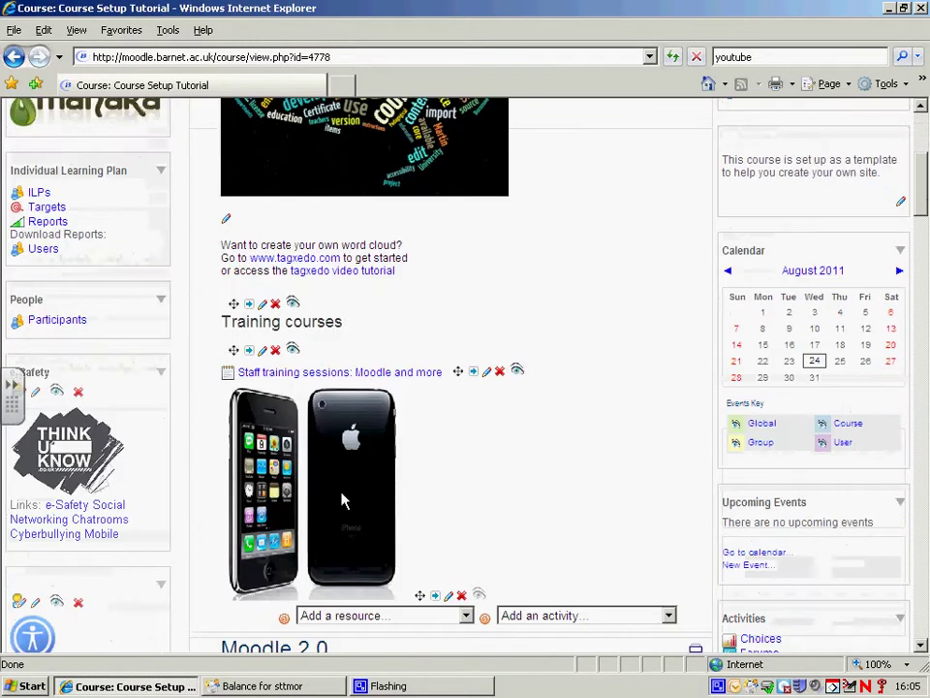
left_click(448, 598)
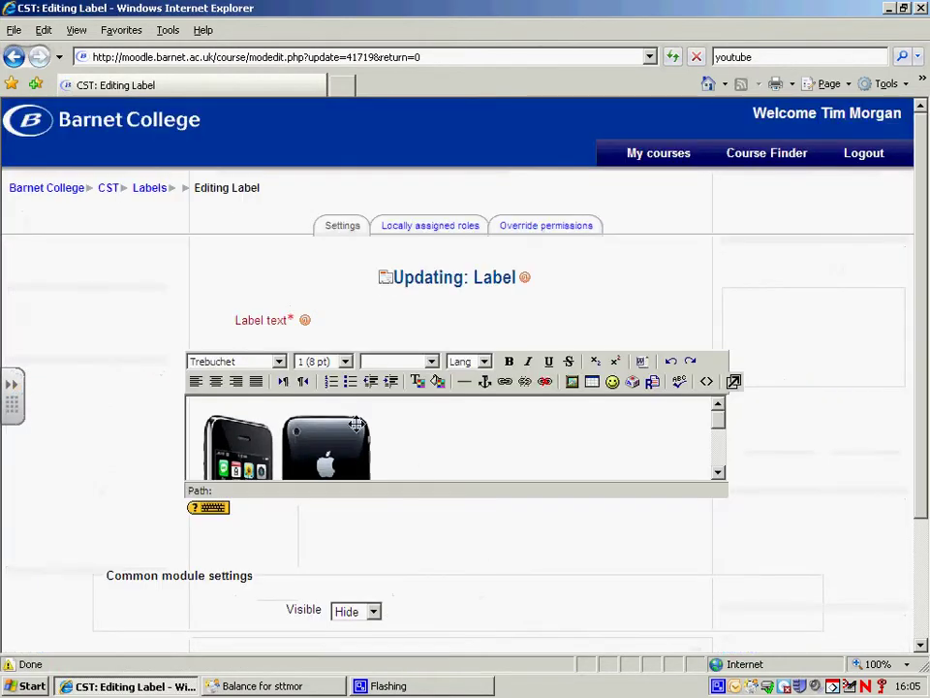
left_click(357, 424)
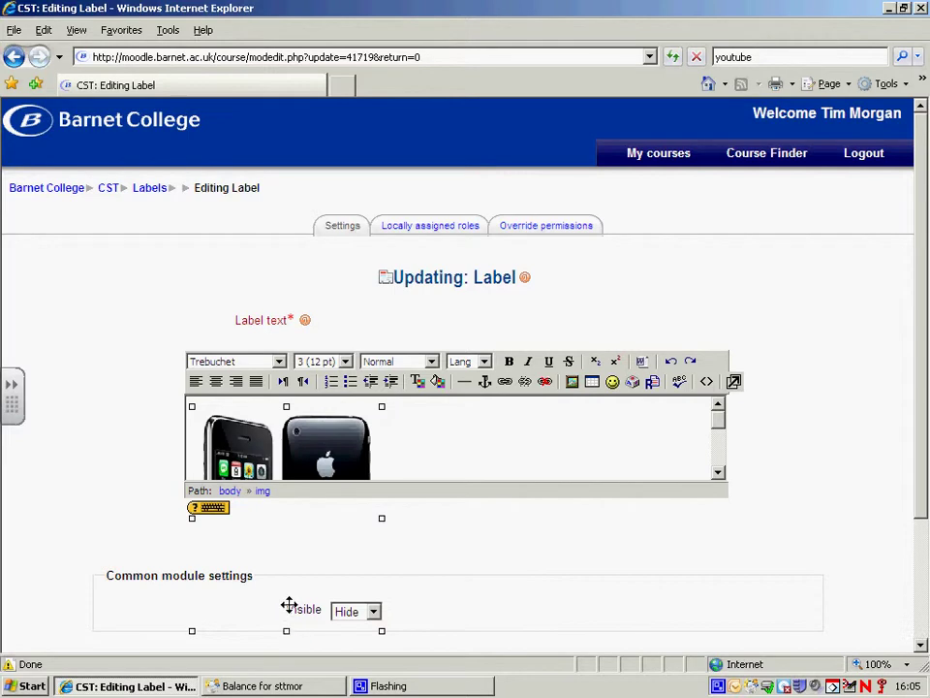
left_click_drag(286, 408, 320, 427)
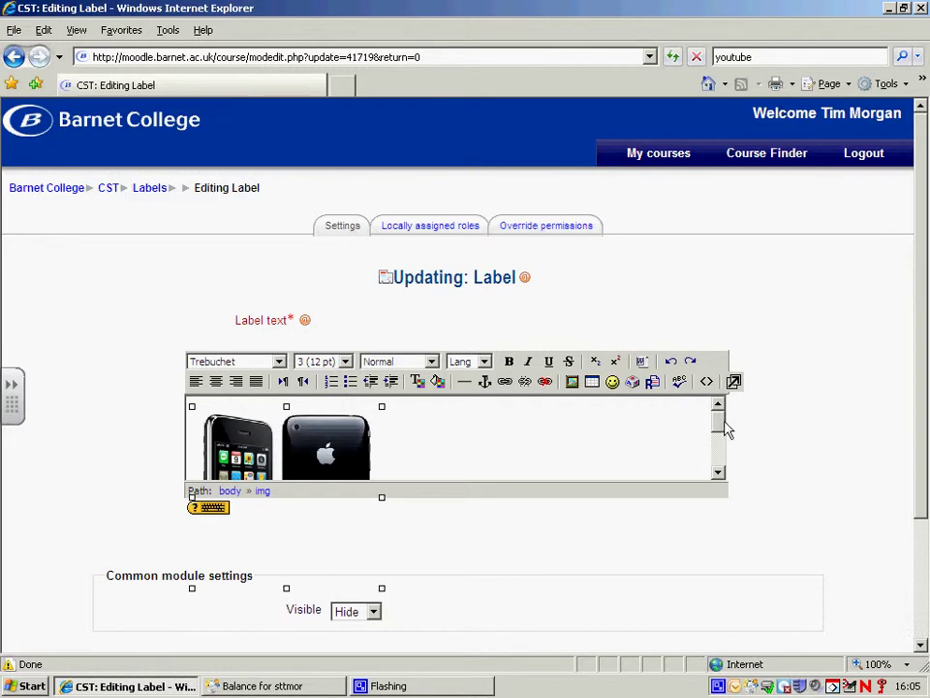
left_click_drag(724, 430, 718, 476)
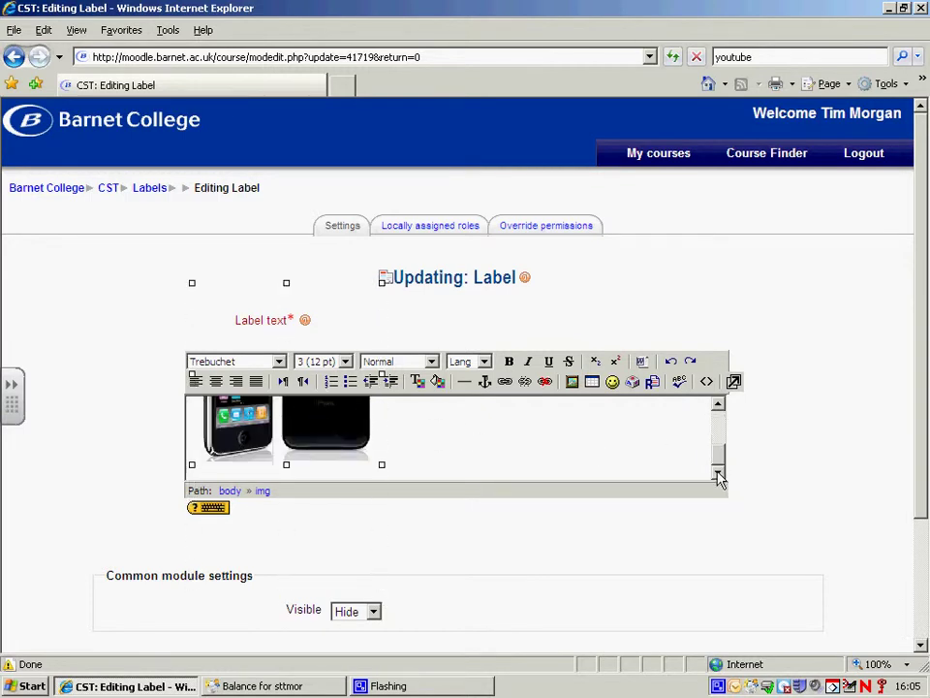
left_click(420, 457)
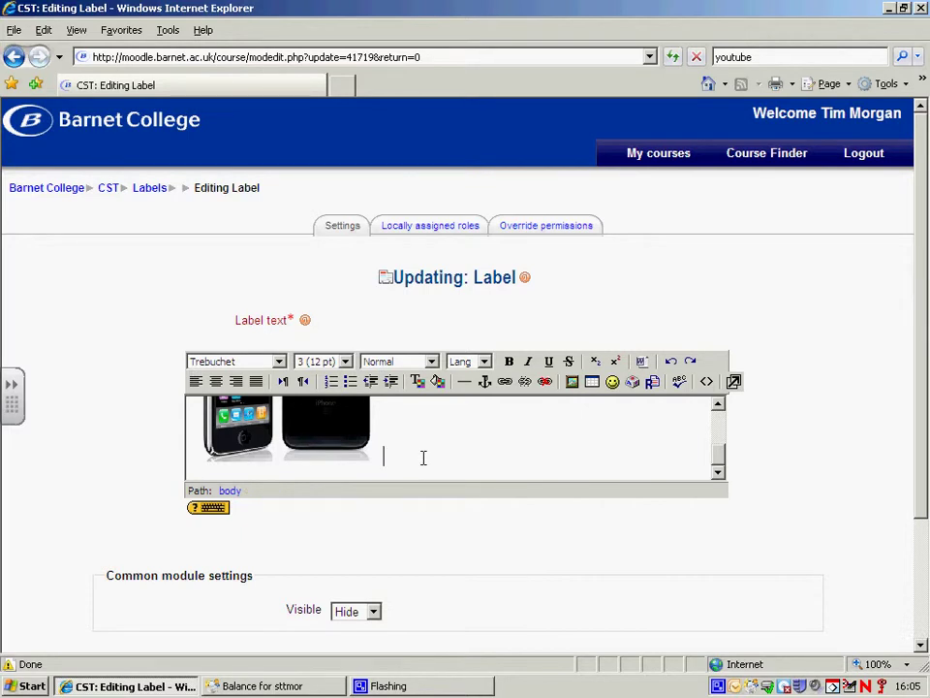
Step: Type the caption 'Image of an iPhone' on a new line below the picture and select it
key("Return")
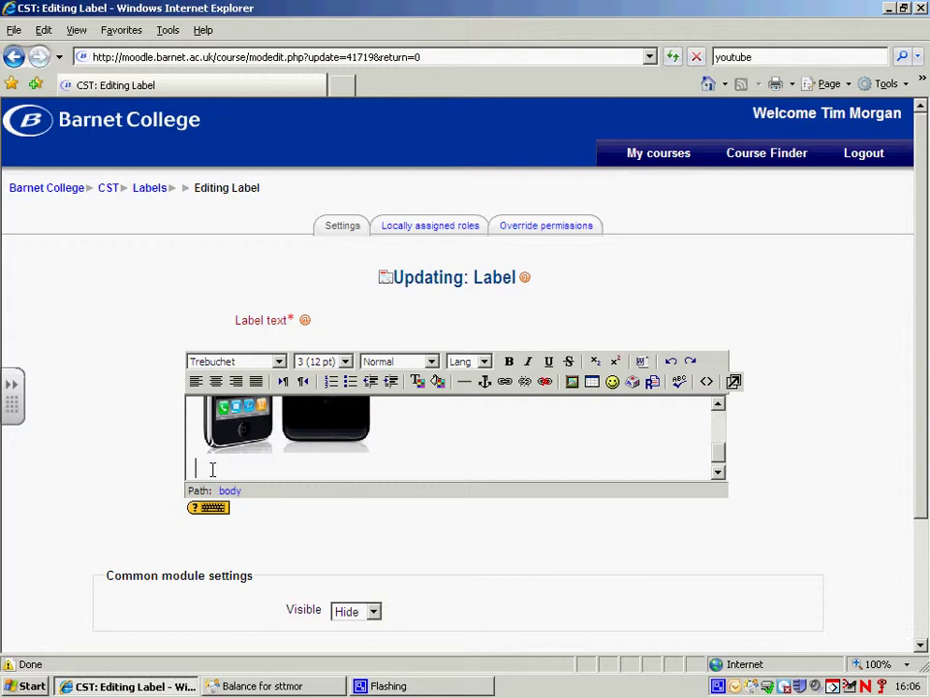
type("Image if anf an iPhone")
left_click_drag(328, 467, 209, 468)
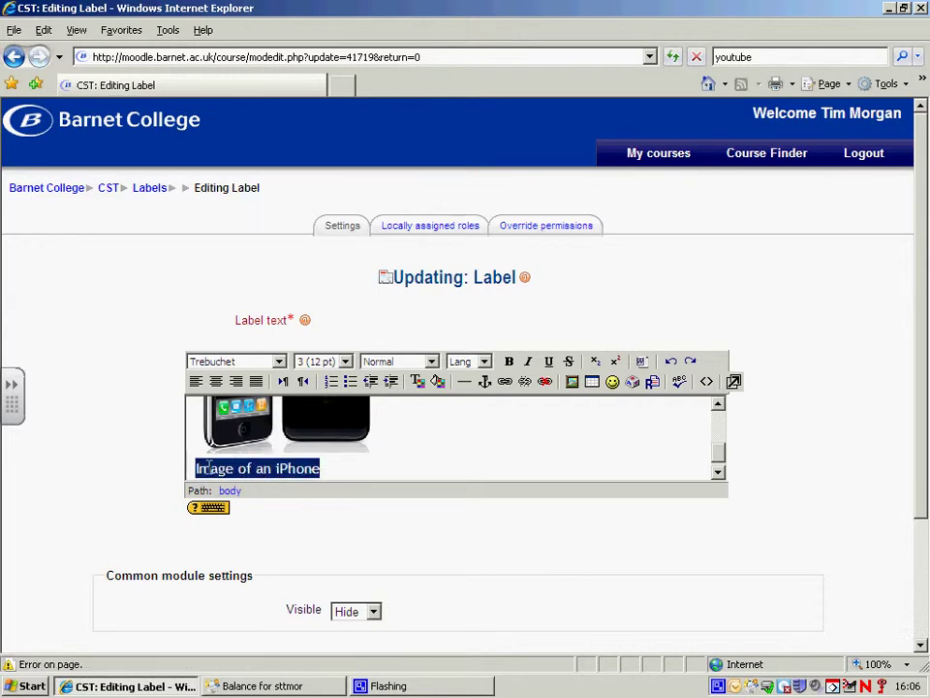
Step: Colour the caption green (#33FF00) and reselect the caption line
left_click(420, 382)
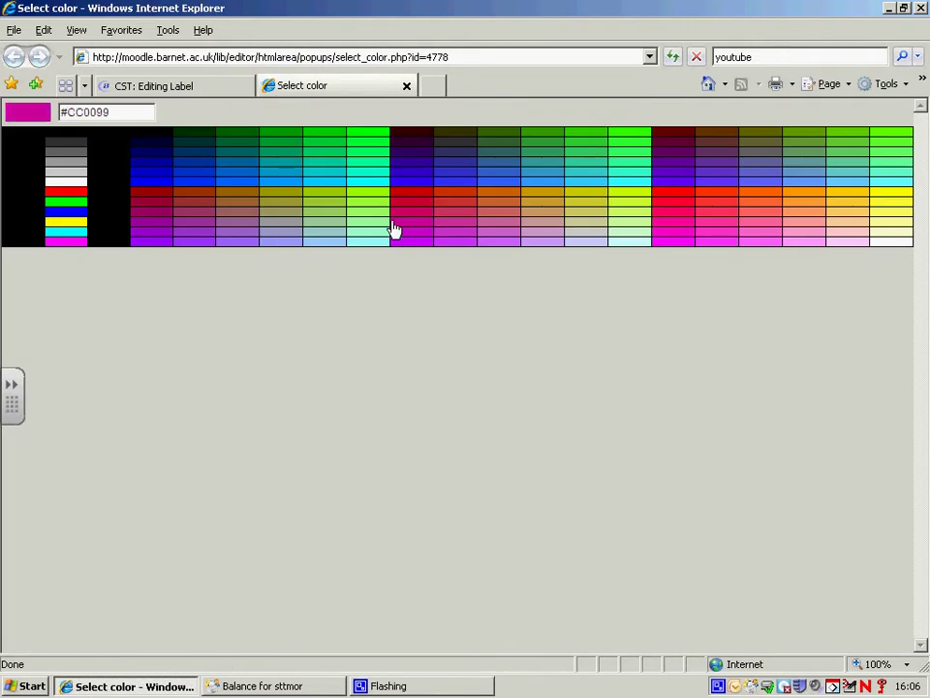
left_click(630, 143)
left_click(333, 463)
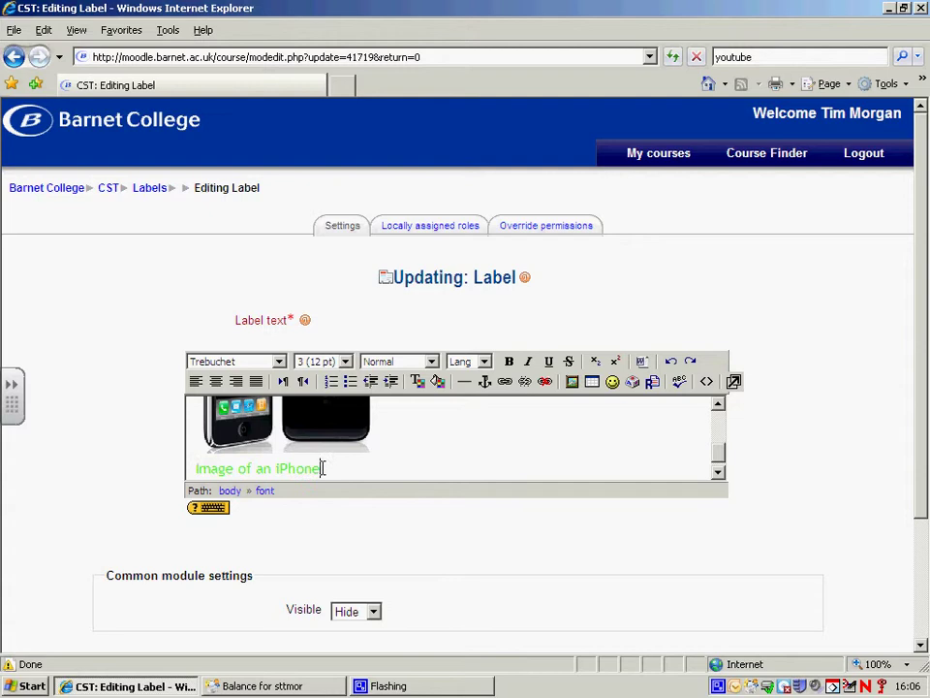
triple_click(324, 468)
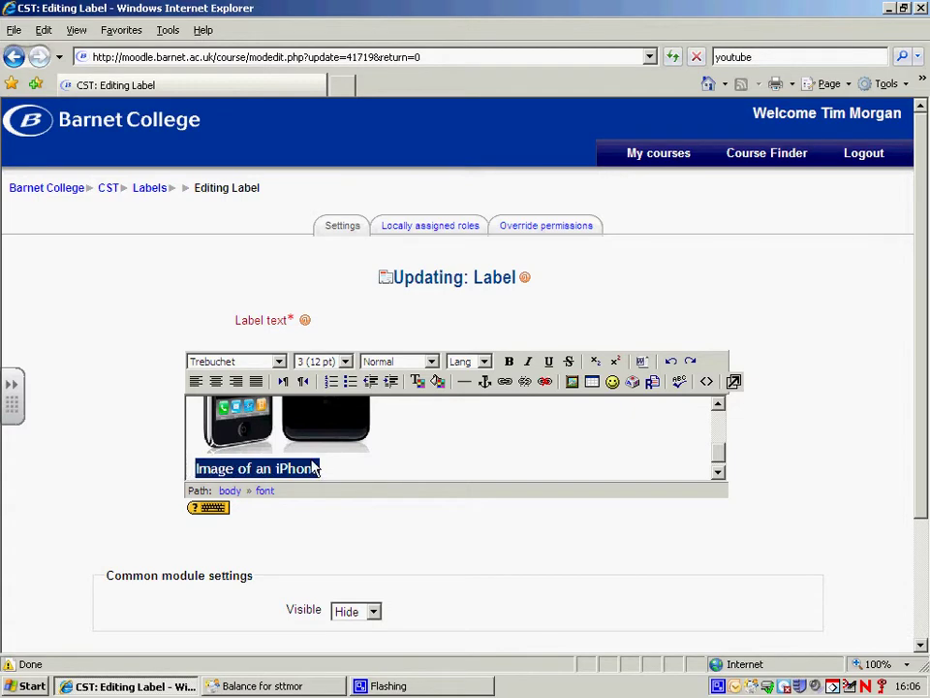
Step: Switch the caption to a darker font colour, then reselect just the caption text
left_click(418, 382)
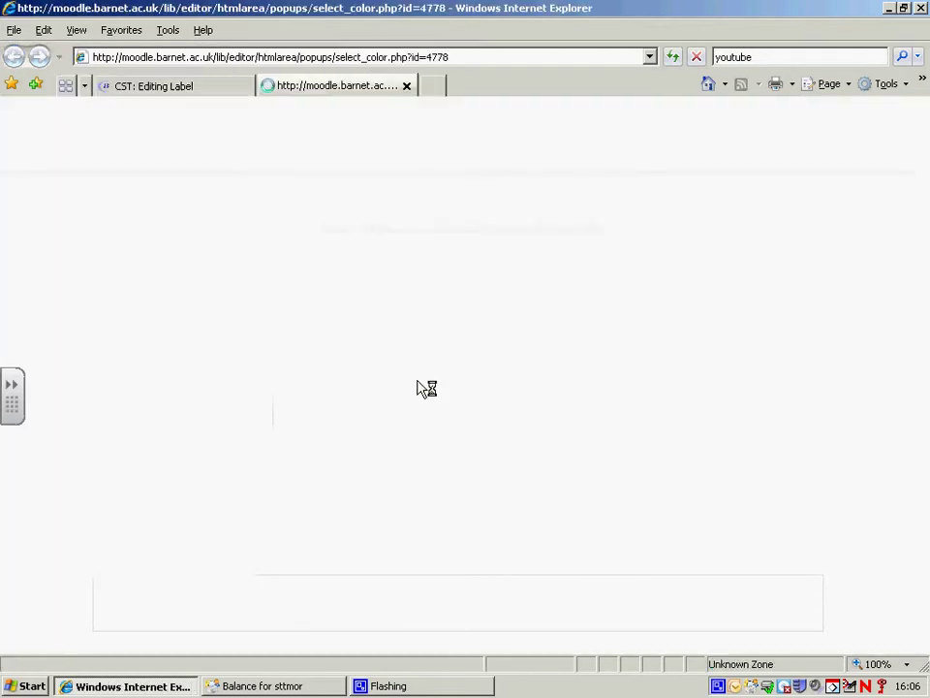
left_click(168, 159)
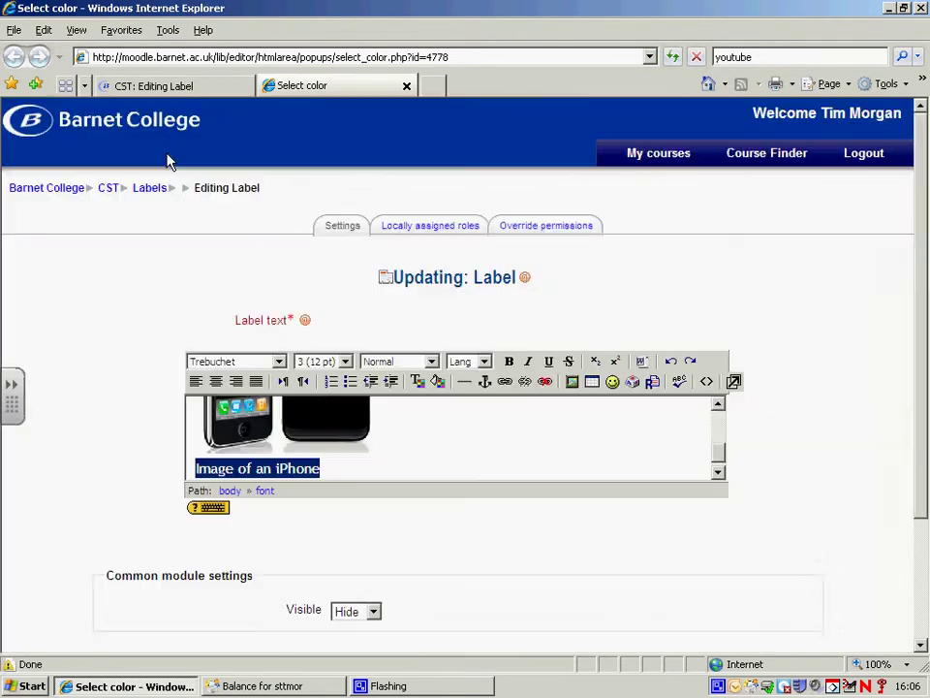
left_click(436, 469)
triple_click(334, 465)
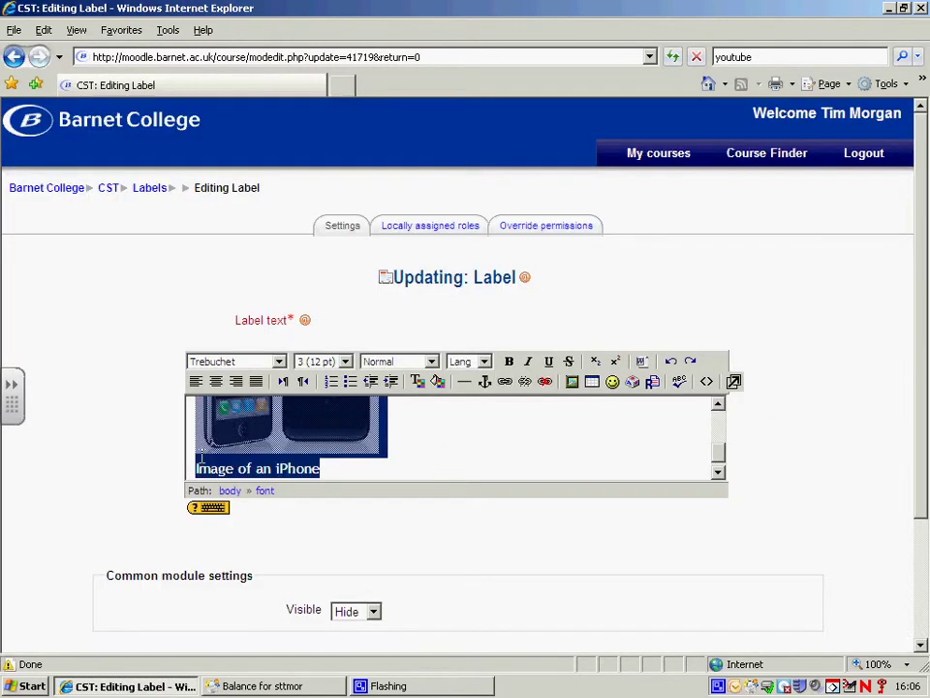
left_click(340, 465)
left_click_drag(340, 465, 238, 451)
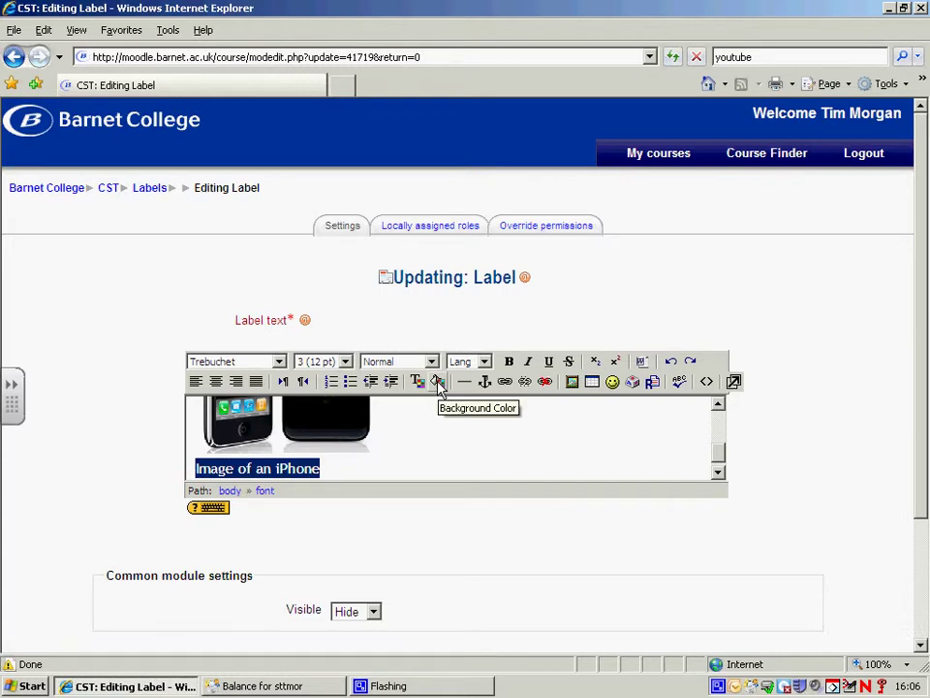
Step: Format the caption in Tahoma at size 4 (14 pt) and check the result
left_click(278, 362)
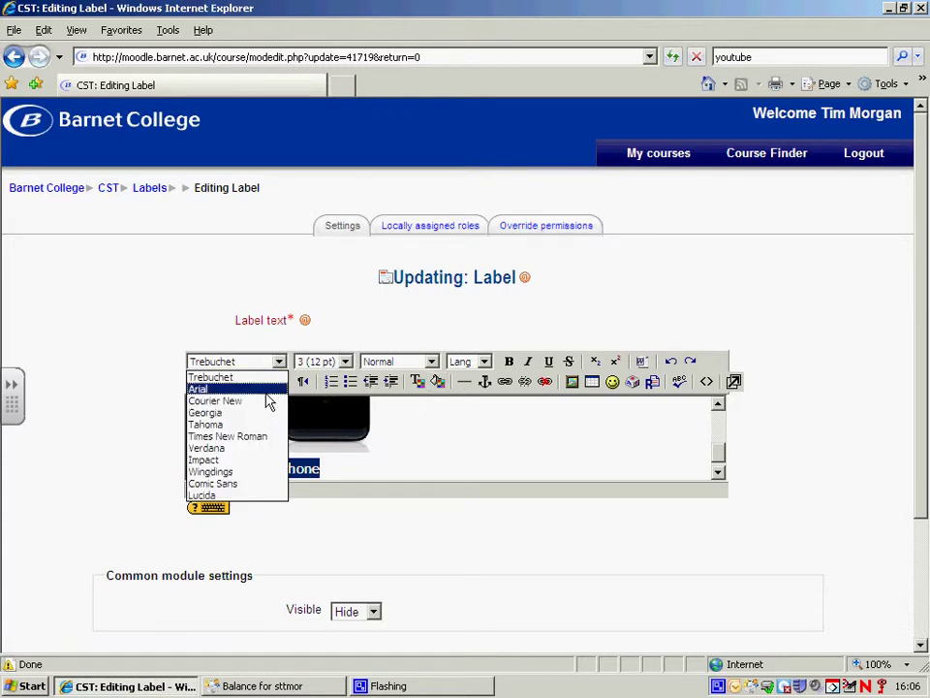
left_click(257, 425)
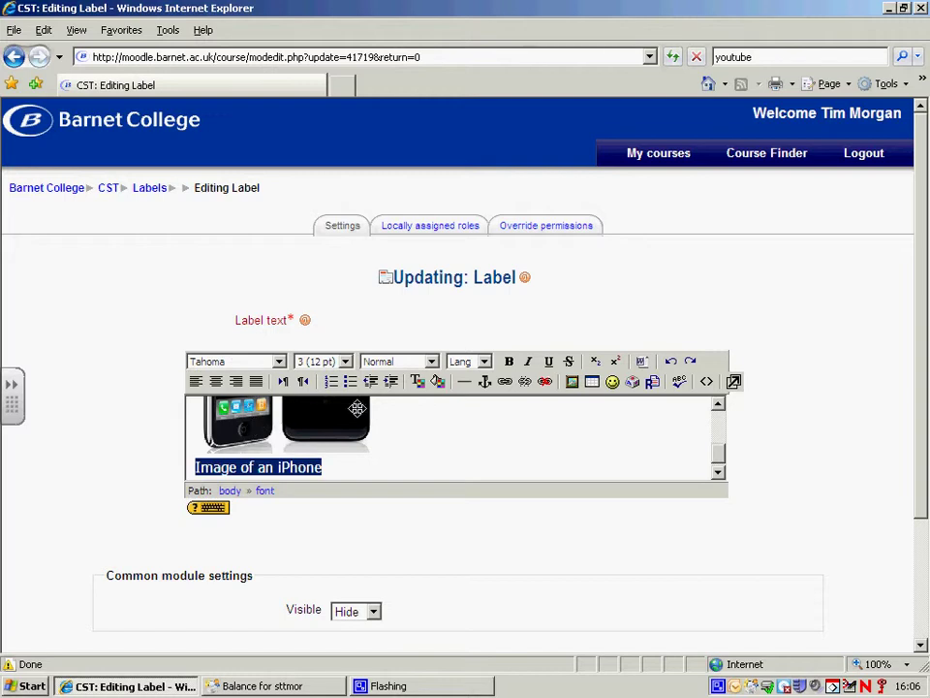
left_click(345, 361)
left_click(341, 413)
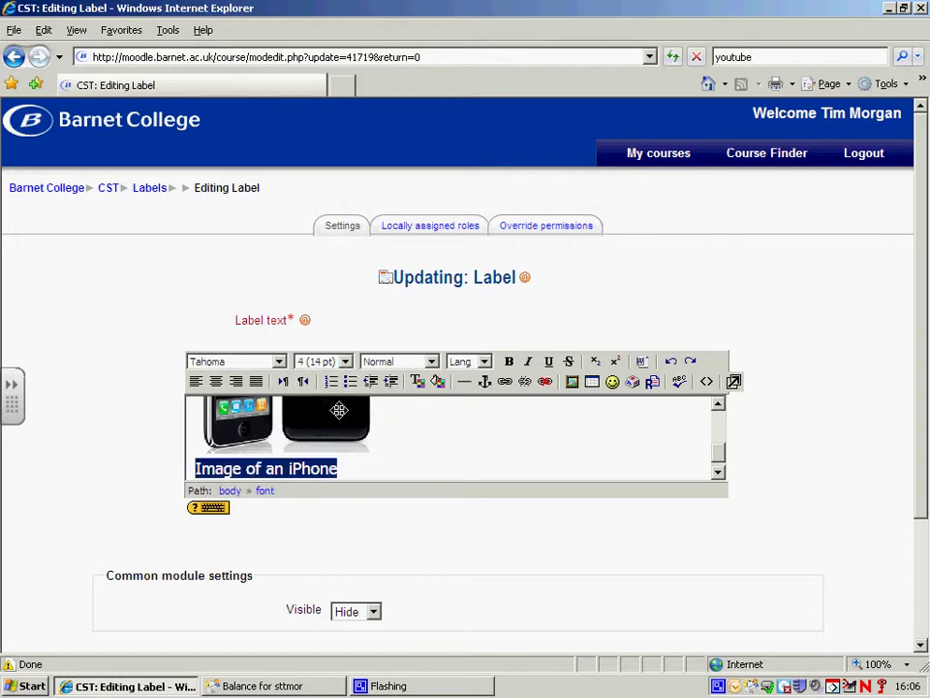
left_click(508, 449)
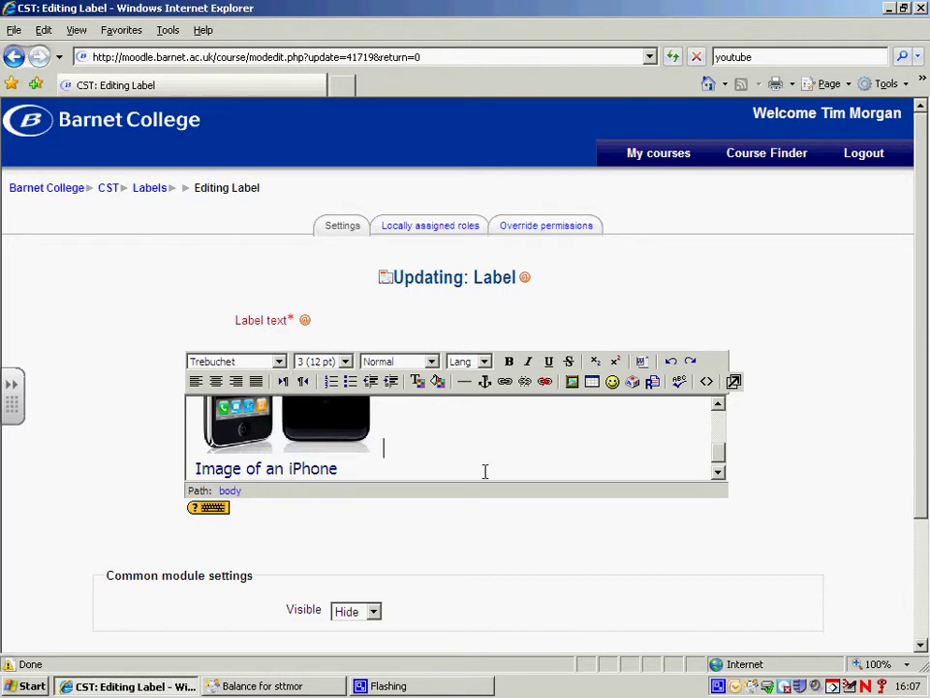
Step: Change the iPhone label's Visible setting from Hide to Show
left_click_drag(920, 301, 919, 383)
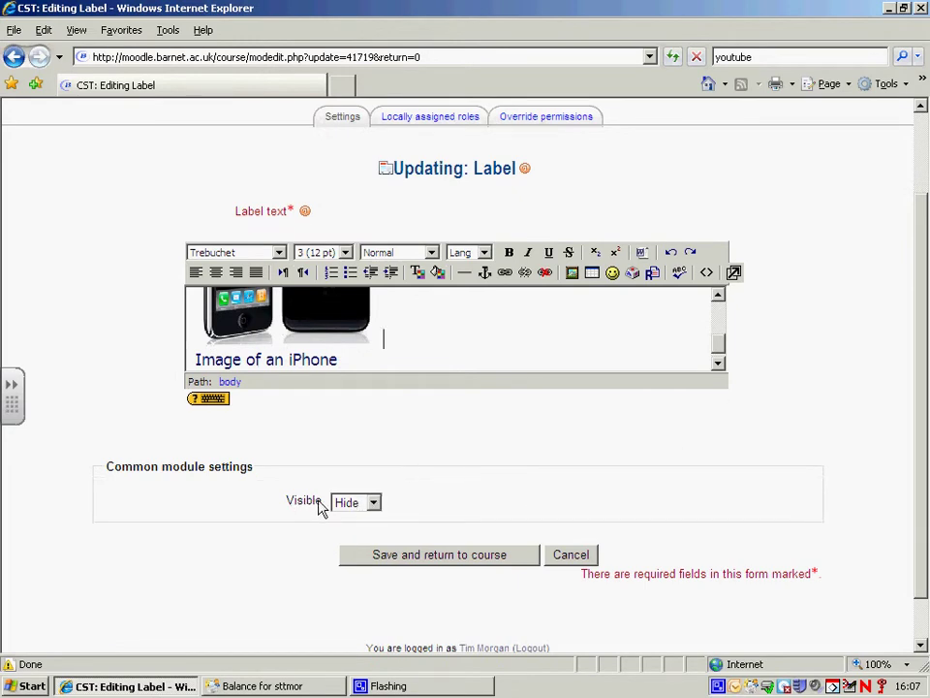
left_click(374, 505)
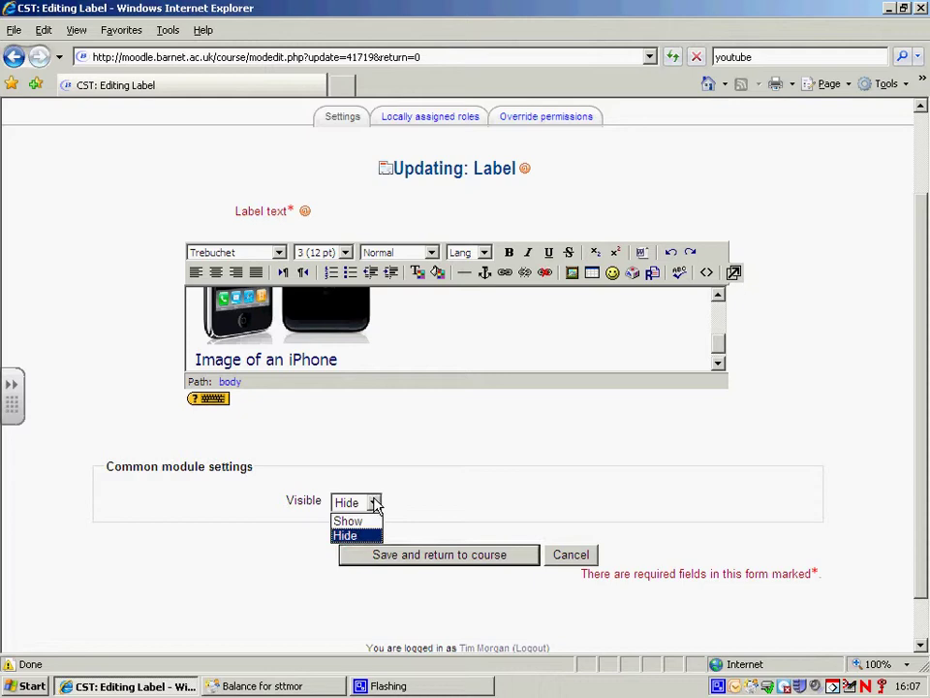
left_click(371, 524)
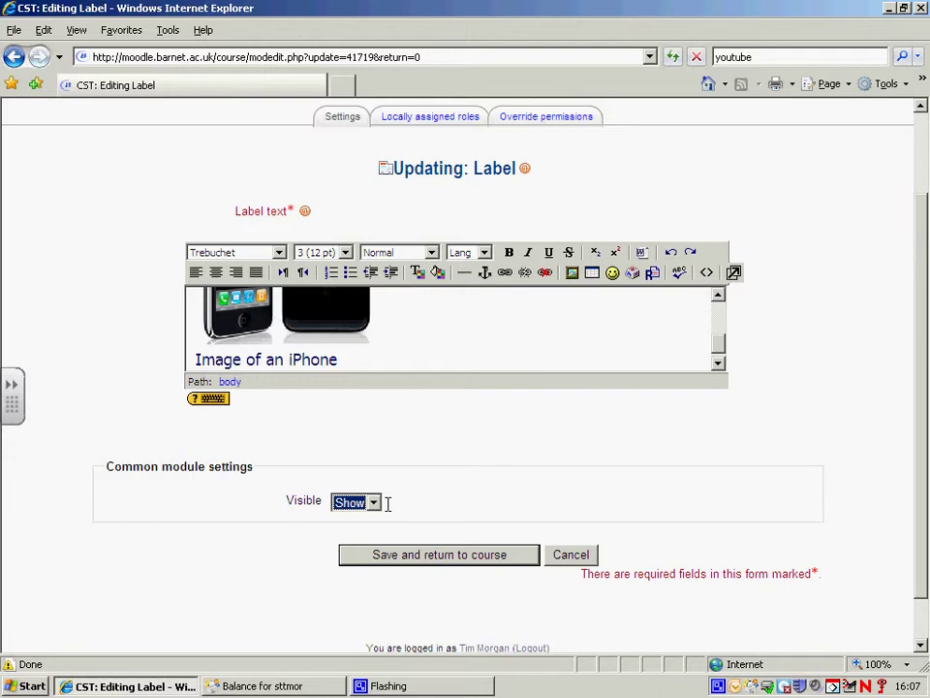
left_click(374, 504)
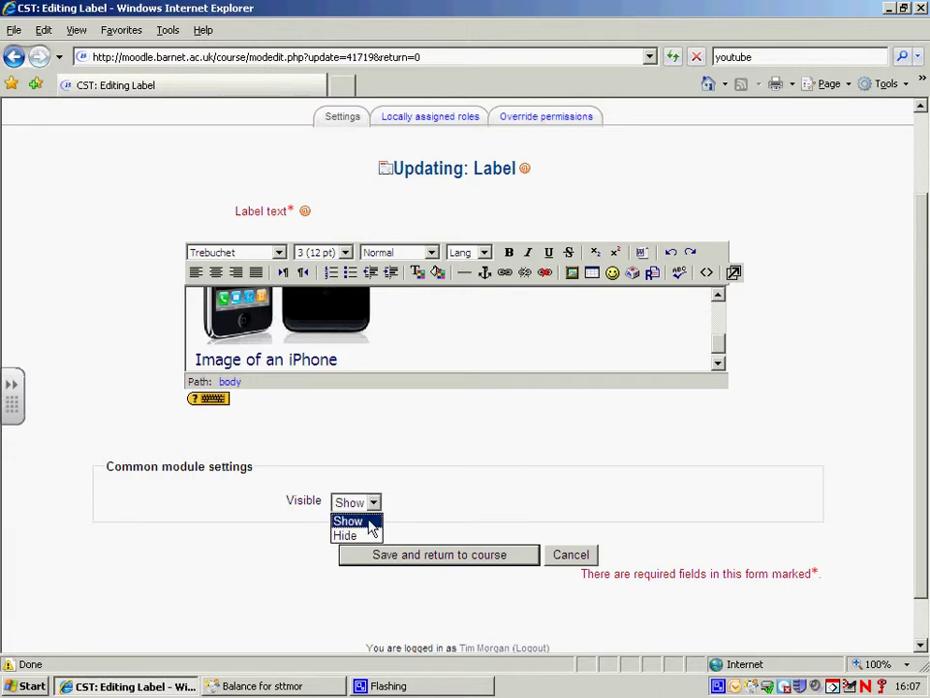
left_click(398, 484)
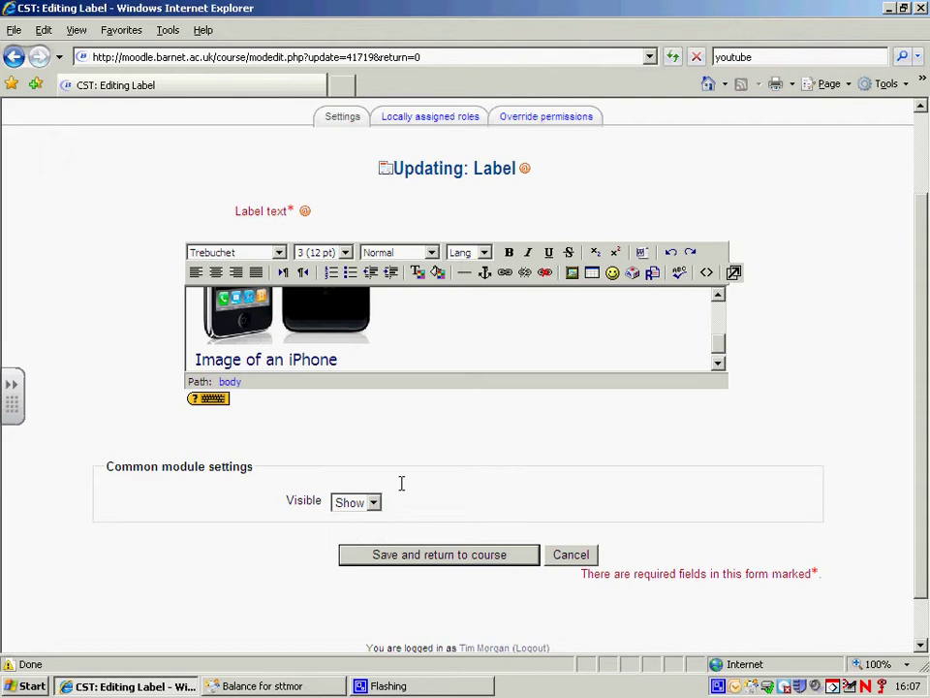
Step: Save the label and find the 'Image of an iPhone' picture under Training courses
left_click(488, 558)
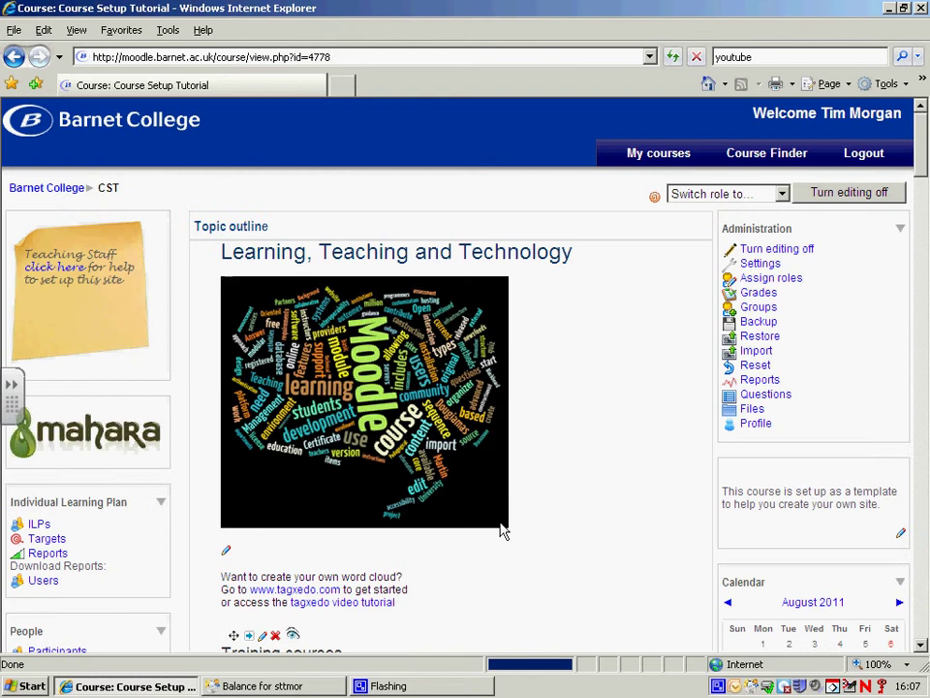
scroll(496, 532, "down", 5)
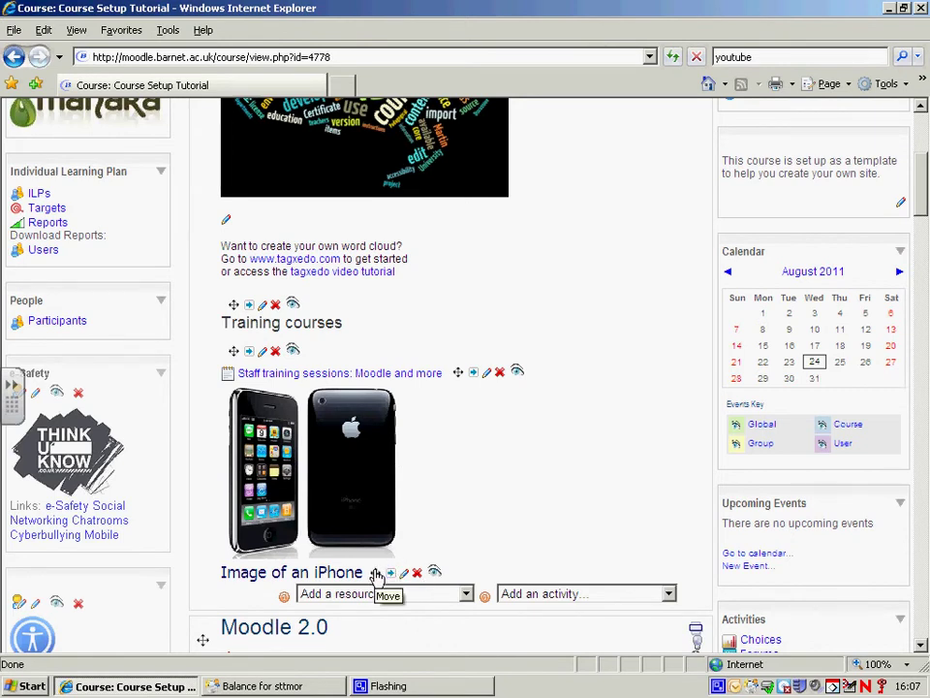
Step: Drag the iPhone label up to sit above the Training courses heading
left_click_drag(375, 575, 374, 363)
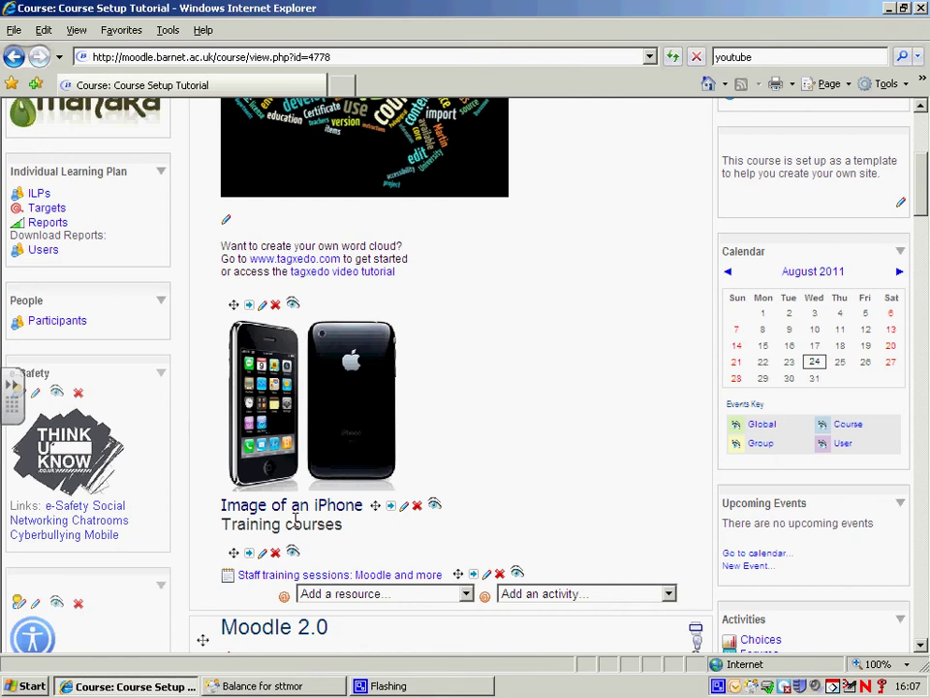
scroll(585, 360, "up", 3)
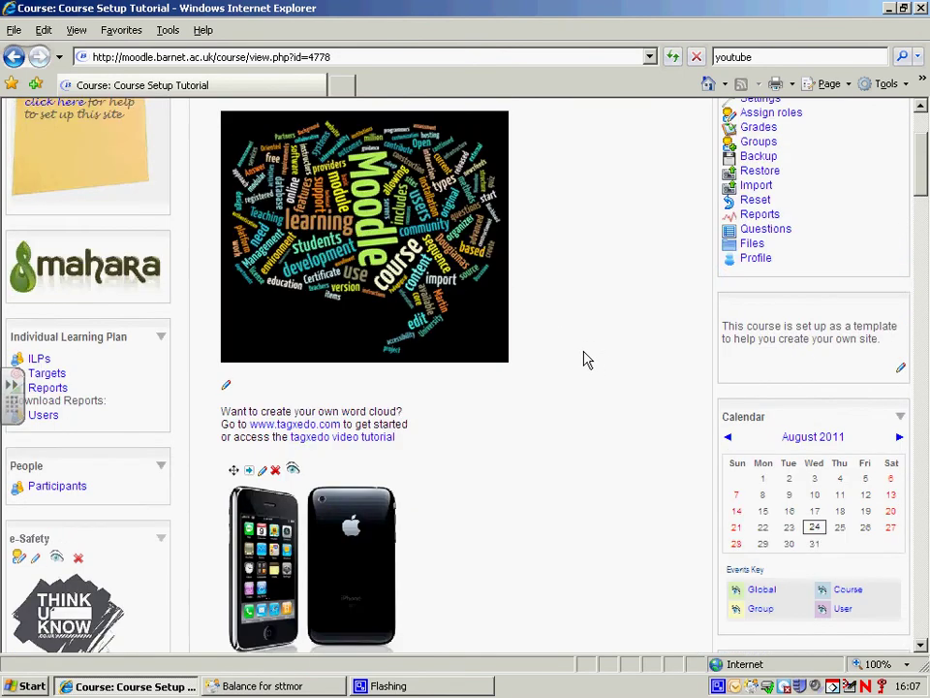